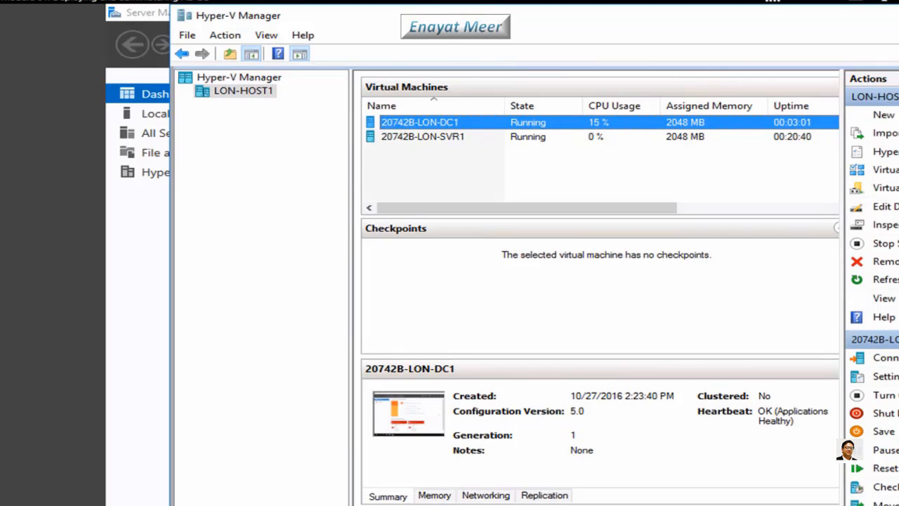
# Open the Import Virtual Machine wizard for the LON-HOST1 host from the Action menu
pyautogui.click(237, 95)
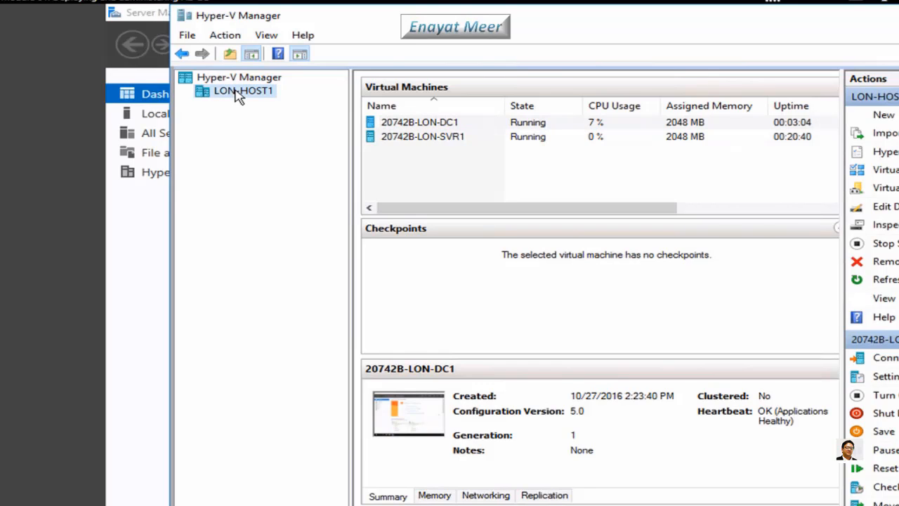
pyautogui.click(226, 35)
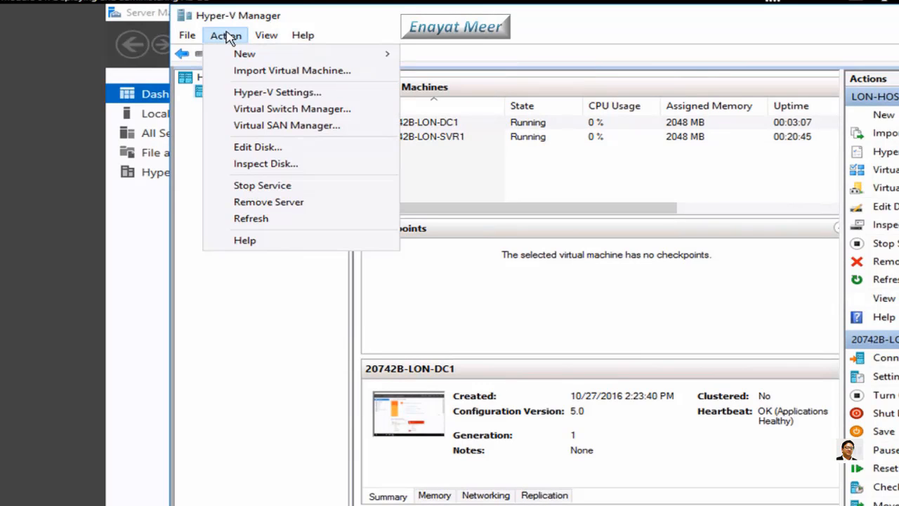
pyautogui.click(252, 73)
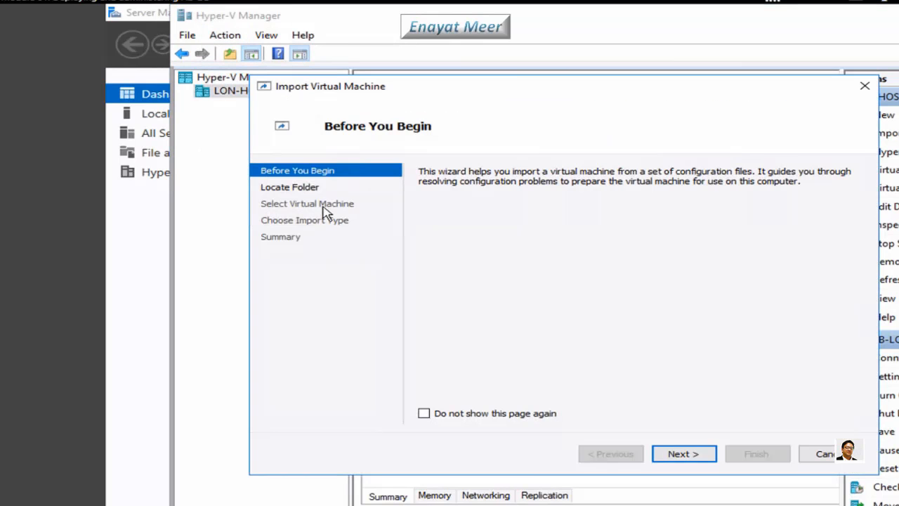
# Advance past Before You Begin to Locate Folder and bring up the Select Folder browser
pyautogui.click(688, 455)
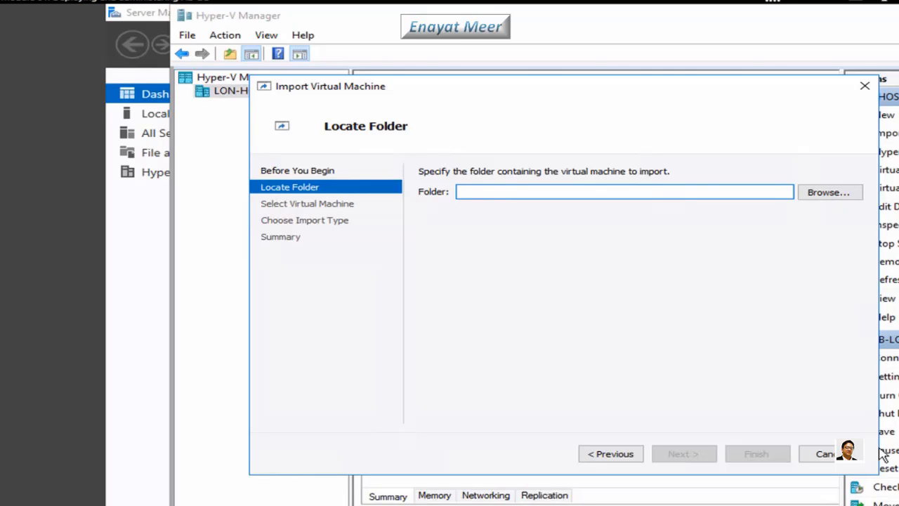
pyautogui.click(825, 197)
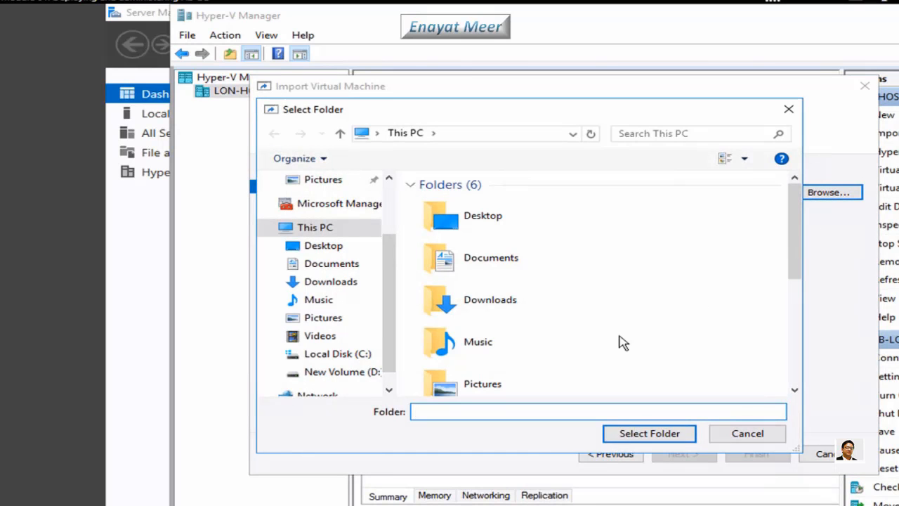
# Choose D:\Program Files\Microsoft Learning\20742\20742B-LON-DC1 as the folder to import from
pyautogui.click(368, 373)
pyautogui.doubleClick(473, 206)
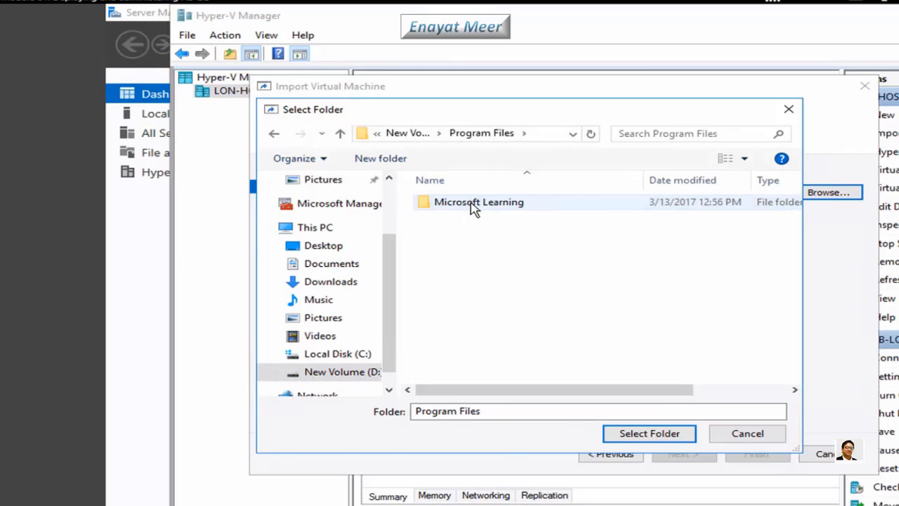
pyautogui.doubleClick(474, 206)
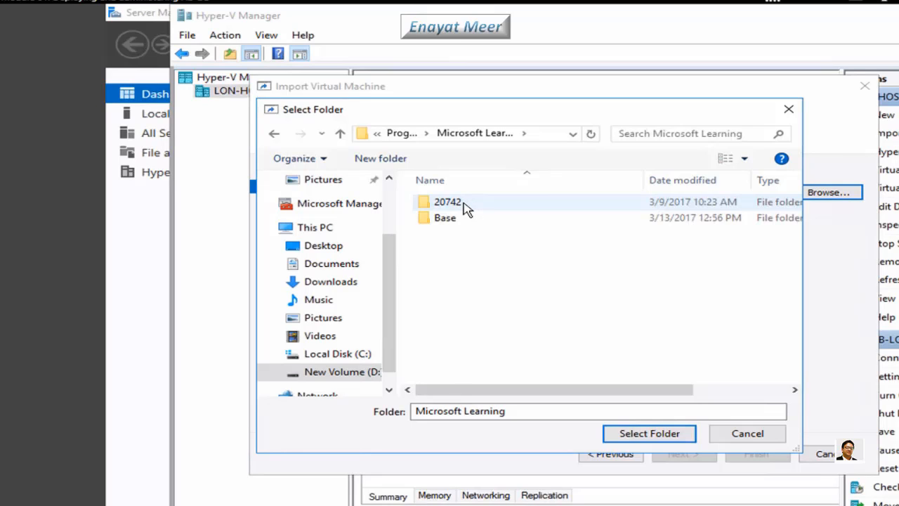
pyautogui.doubleClick(465, 206)
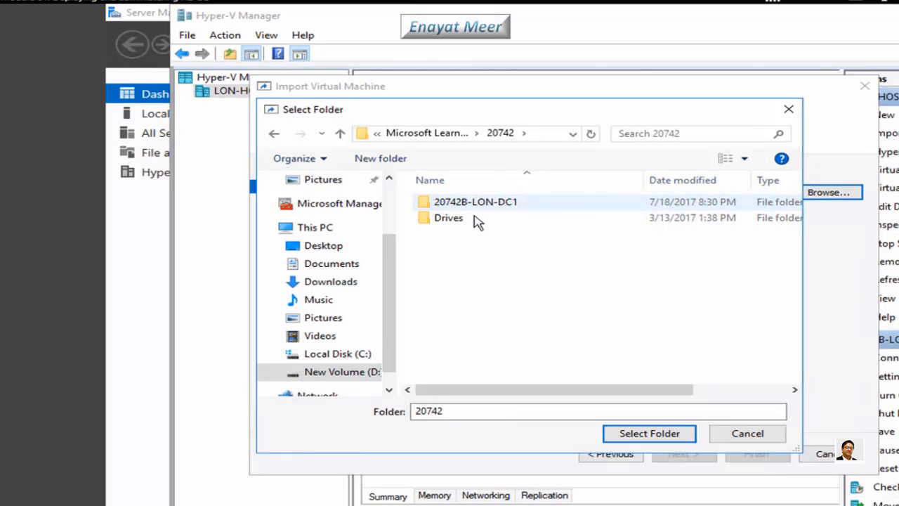
pyautogui.click(482, 205)
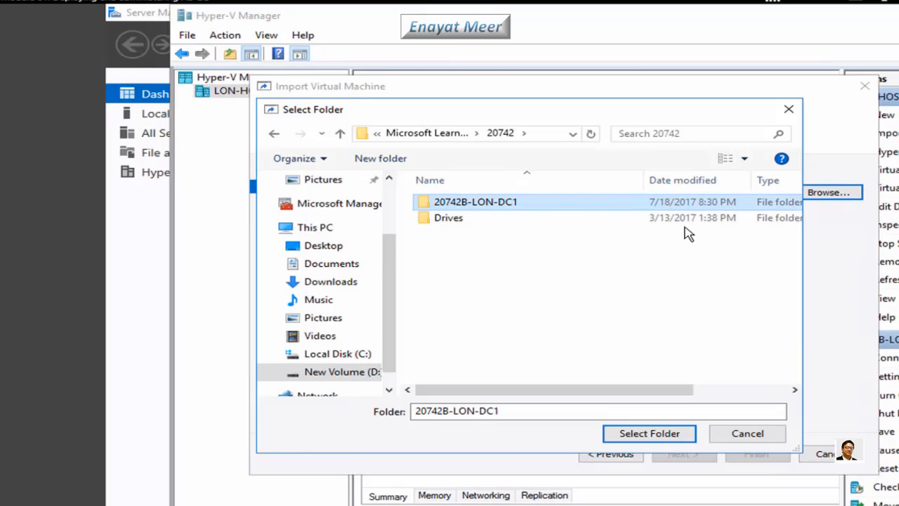
pyautogui.click(651, 434)
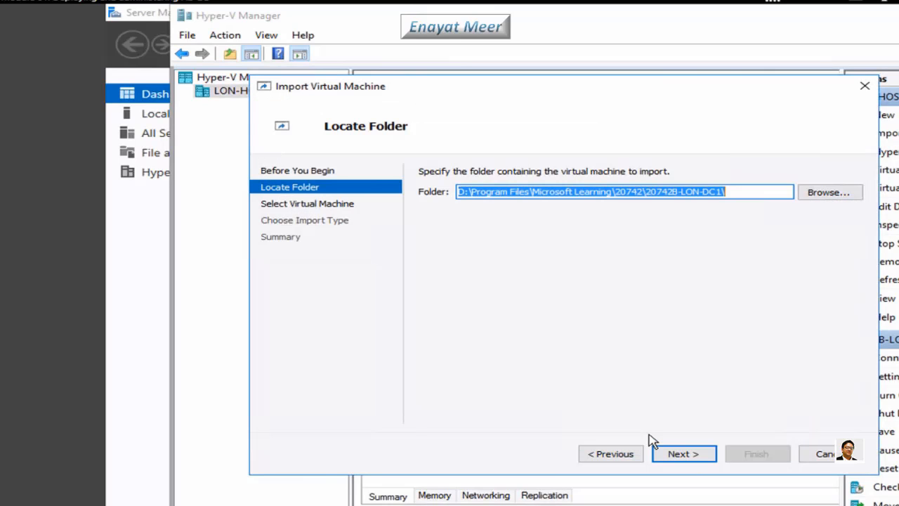
# Confirm the folder path and advance to Select Virtual Machine, where 20742B-LON-DC1 is listed
pyautogui.click(742, 191)
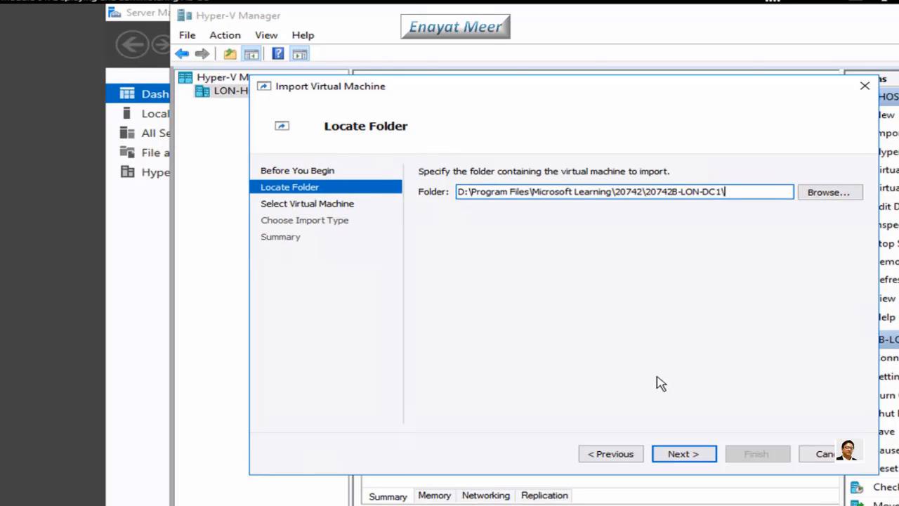
pyautogui.click(686, 455)
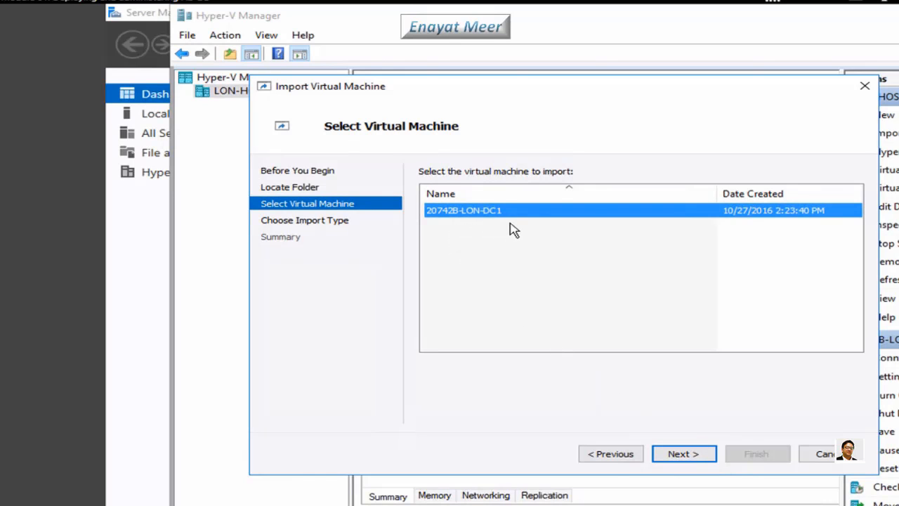
# Choose the 'Copy the virtual machine (create a new unique ID)' import type and continue to Choose Destination
pyautogui.click(689, 455)
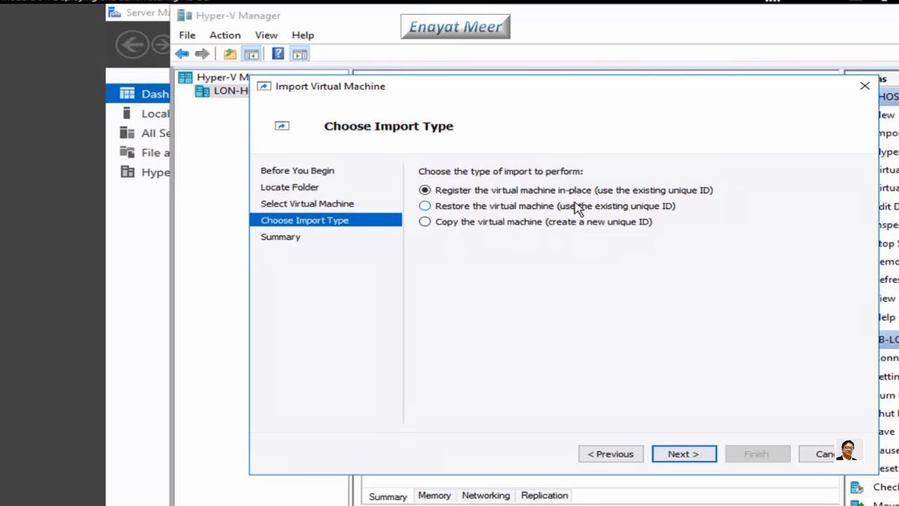
pyautogui.click(425, 222)
pyautogui.click(669, 455)
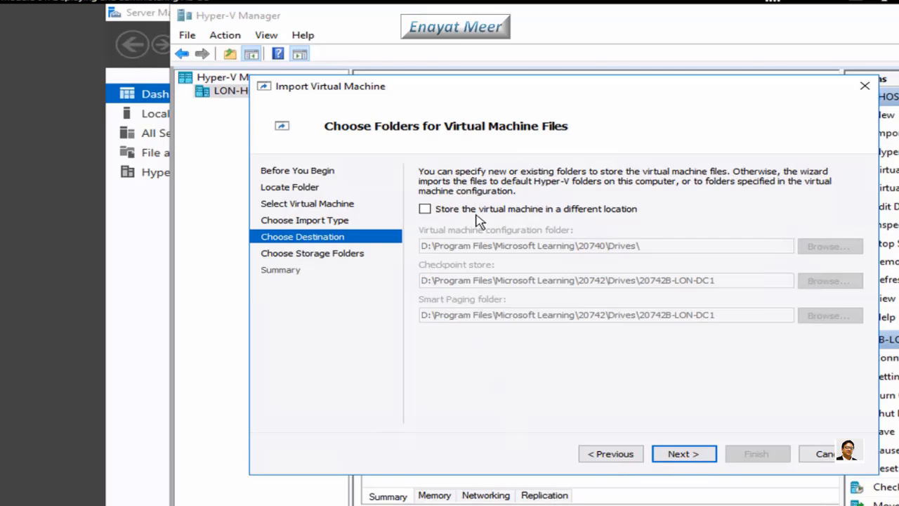
# Tick 'Store the virtual machine in a different location' on the Choose Destination page
pyautogui.click(425, 209)
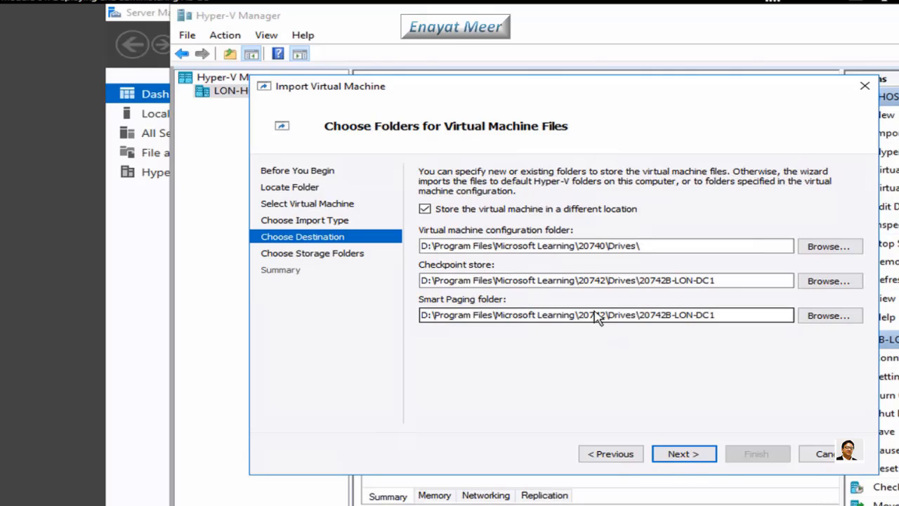
# Trim 'Drives\' from the configuration folder, leaving D:\Program Files\Microsoft Learning\20740\
pyautogui.click(646, 248)
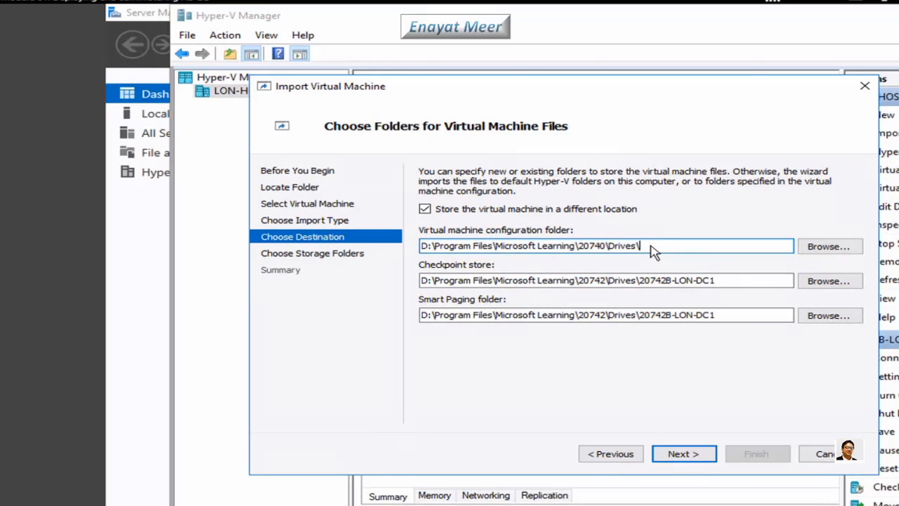
pyautogui.click(609, 249)
pyautogui.keyDown('shift'); pyautogui.click(660, 251); pyautogui.keyUp('shift')
pyautogui.press('Delete')
# Copy that 20740 path into the Checkpoint store and Smart Paging folder fields
pyautogui.moveTo(636, 247); pyautogui.dragTo(373, 251)
pyautogui.hotkey('ctrl', 'c')
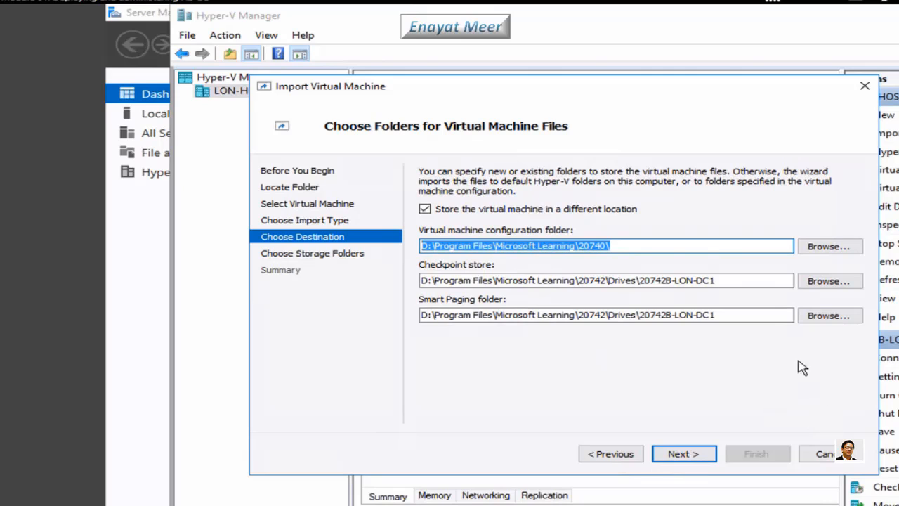
pyautogui.moveTo(753, 282); pyautogui.dragTo(263, 287)
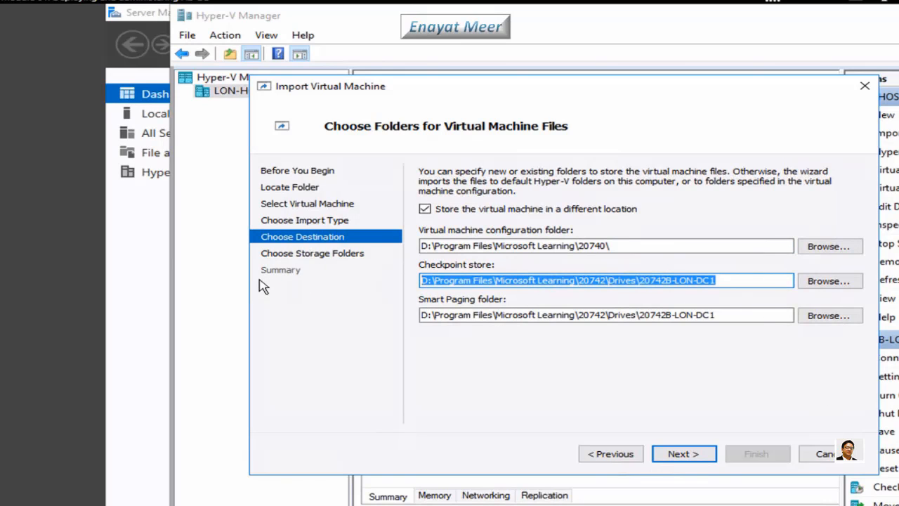
pyautogui.hotkey('ctrl', 'v')
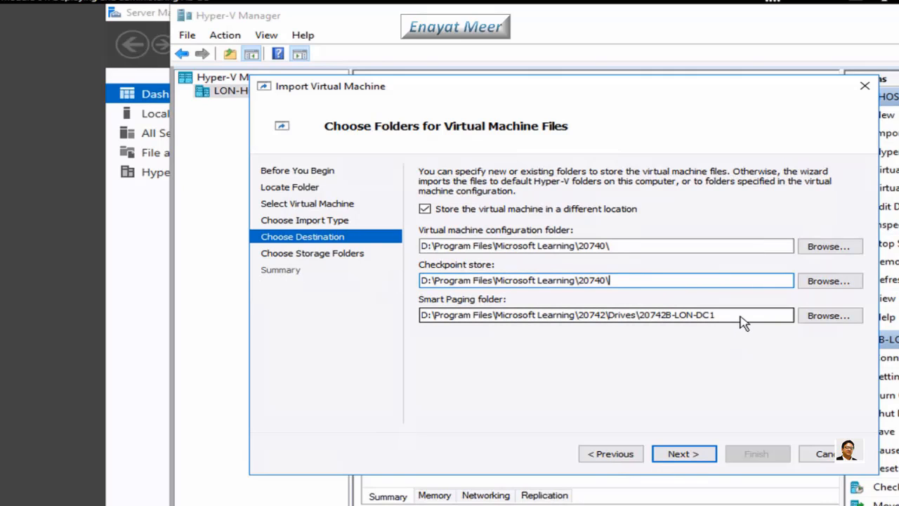
pyautogui.moveTo(743, 322); pyautogui.dragTo(173, 314)
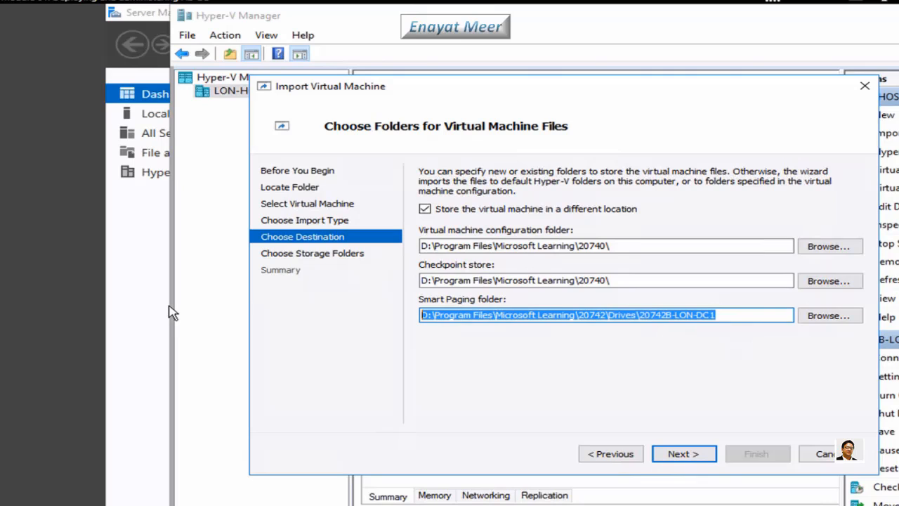
pyautogui.hotkey('ctrl', 'v')
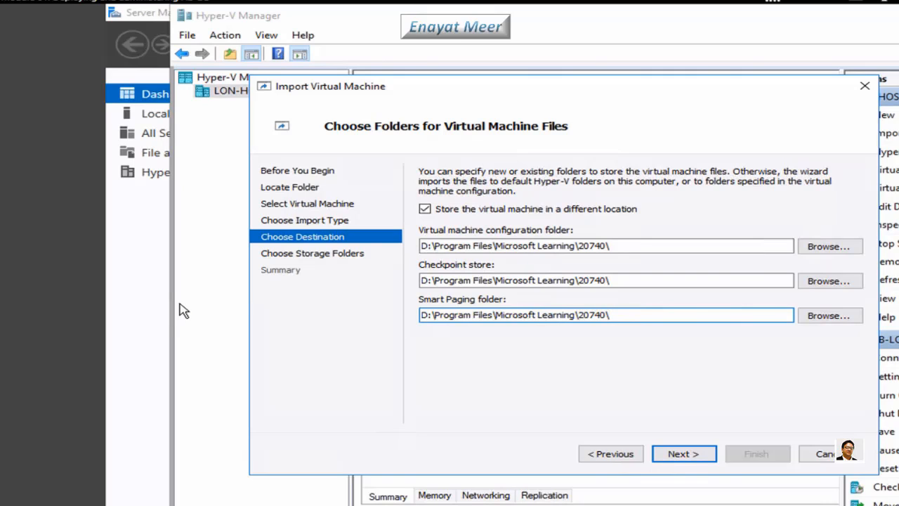
# Change the configuration and Checkpoint store folders from 20740 to 20742
pyautogui.click(606, 250)
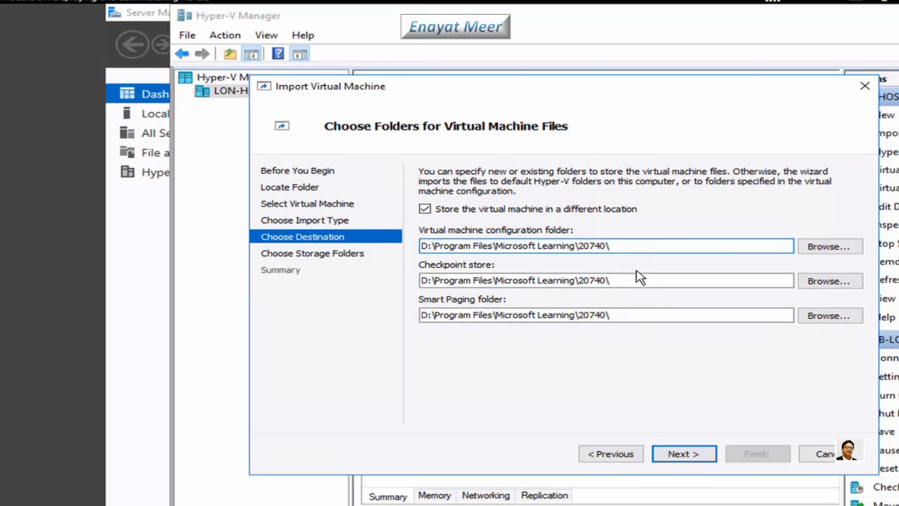
pyautogui.press('BackSpace')
pyautogui.press('BackSpace')
pyautogui.write('2\\')
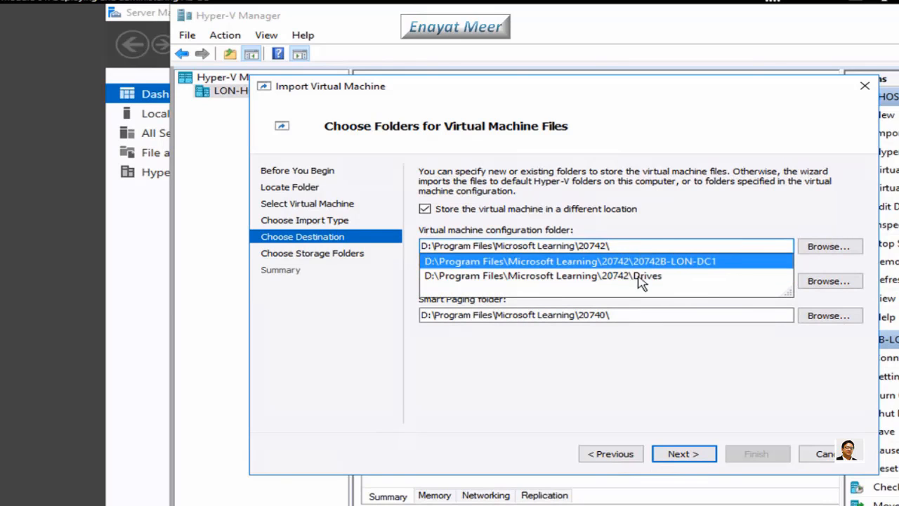
pyautogui.click(651, 353)
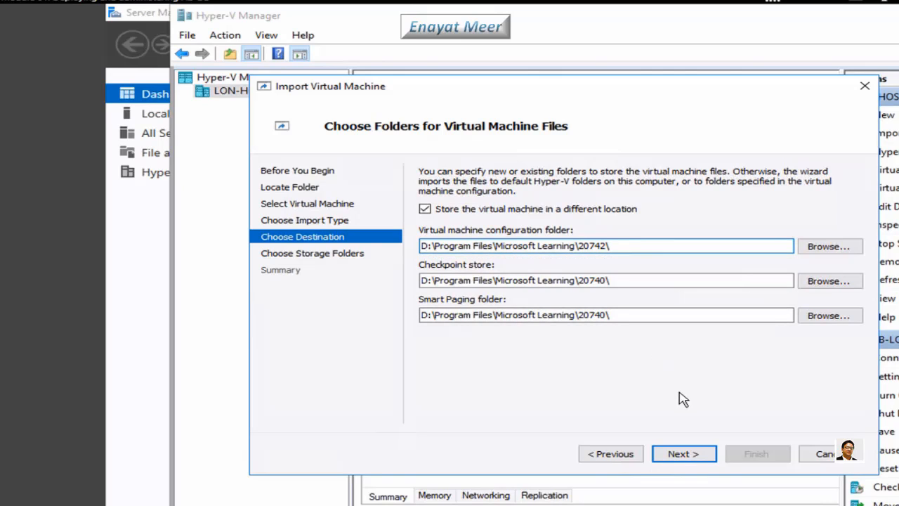
pyautogui.click(608, 283)
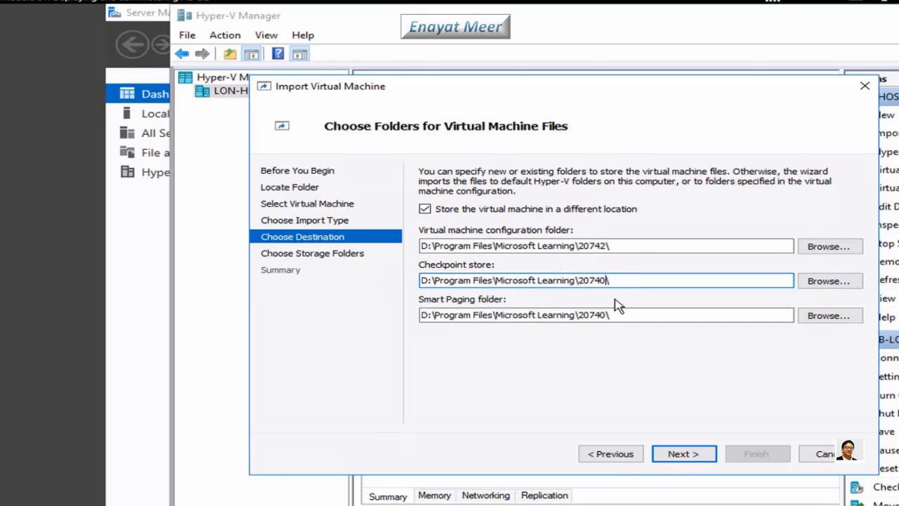
pyautogui.press('BackSpace')
pyautogui.press('BackSpace')
pyautogui.write('2\\')
pyautogui.click(602, 416)
# Change the Smart Paging folder from 20740 to 20742 as well
pyautogui.click(603, 316)
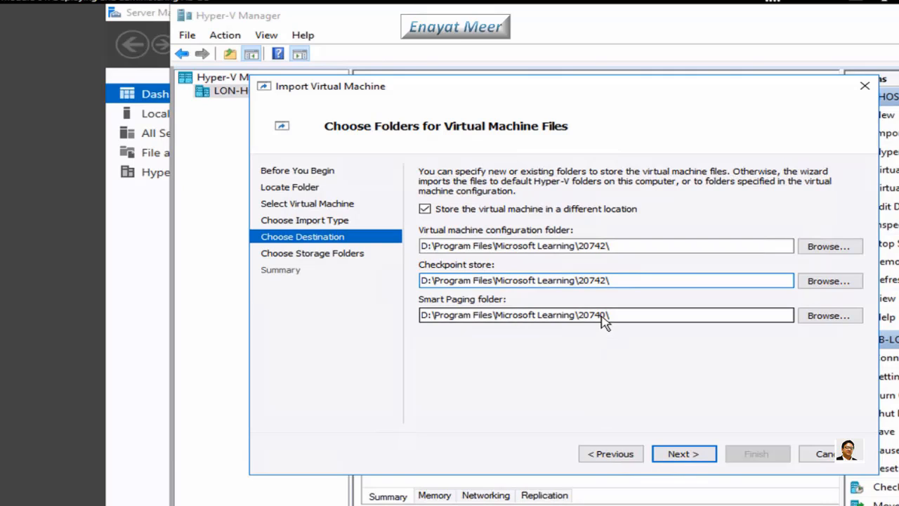
pyautogui.press('BackSpace')
pyautogui.write('2')
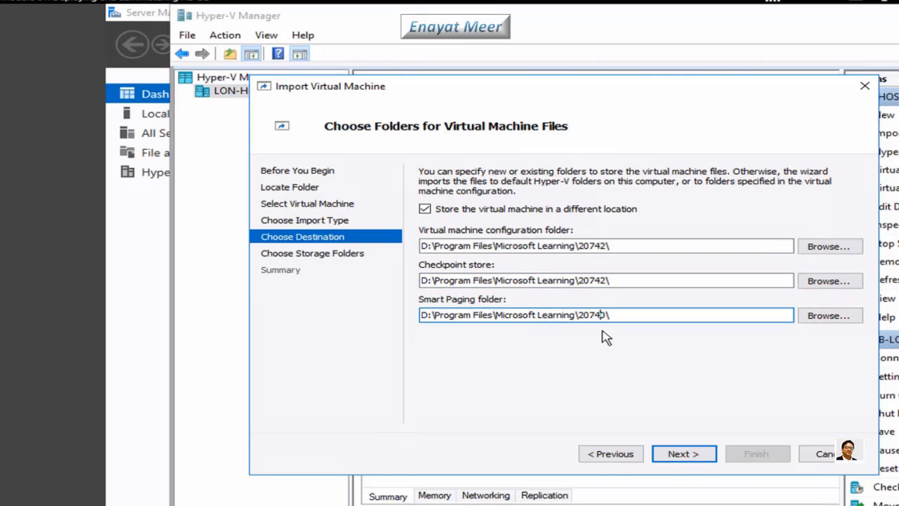
pyautogui.press('BackSpace')
pyautogui.write('2')
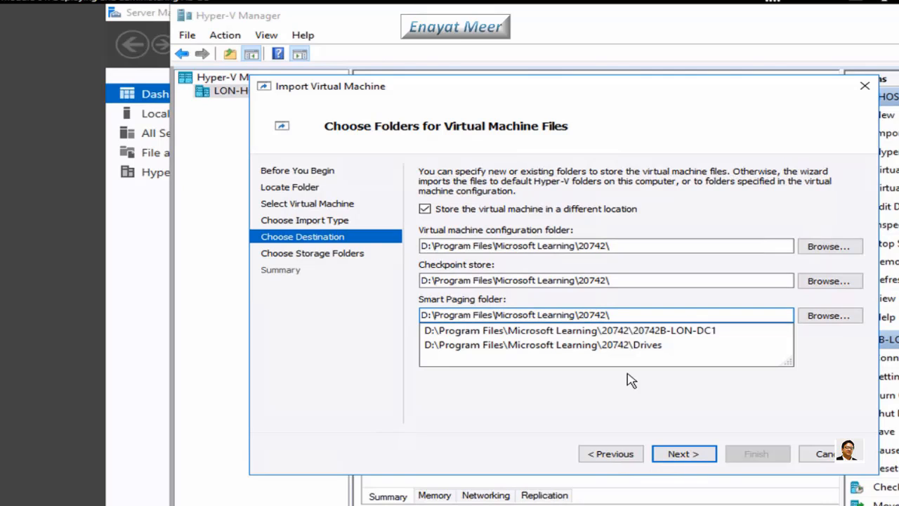
pyautogui.click(620, 414)
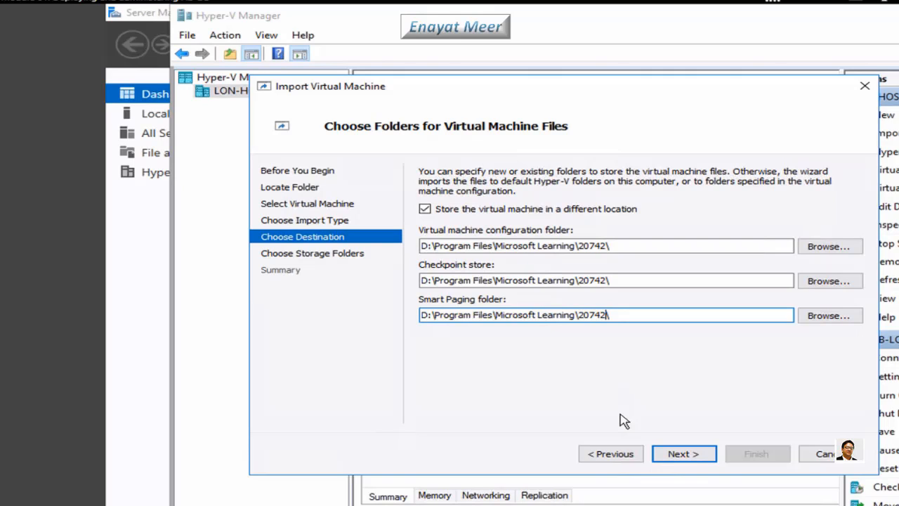
# Set the virtual hard disk location to D:\Program Files\Microsoft Learning\20742\ and continue to the summary
pyautogui.click(685, 456)
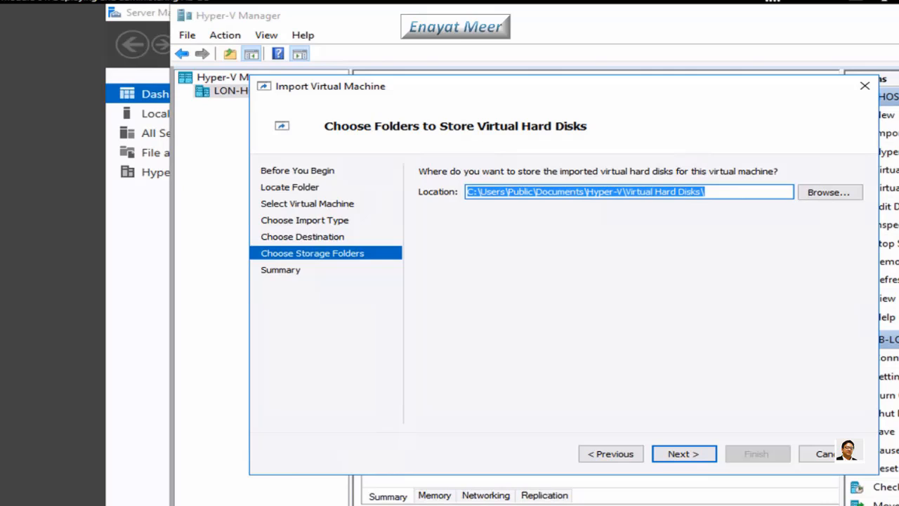
pyautogui.click(738, 196)
pyautogui.moveTo(737, 195); pyautogui.dragTo(173, 194)
pyautogui.hotkey('ctrl', 'v')
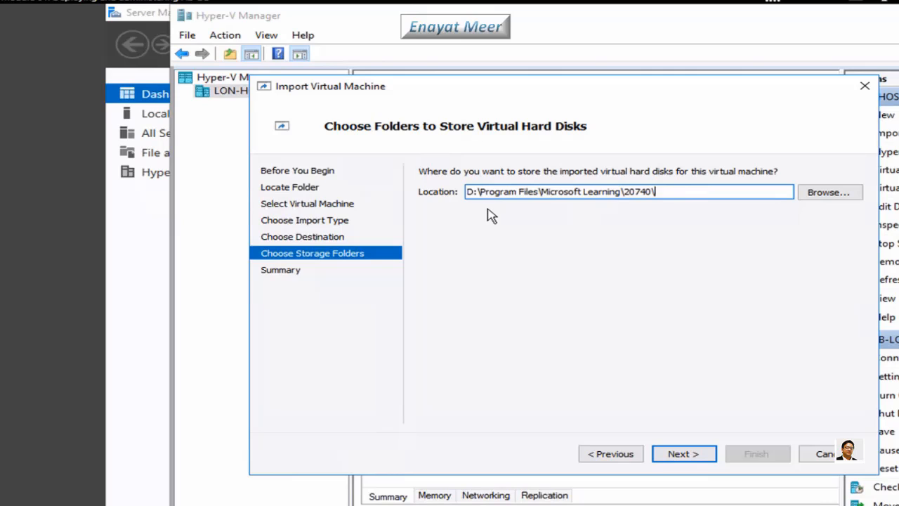
pyautogui.press('BackSpace')
pyautogui.press('BackSpace')
pyautogui.click(488, 208)
pyautogui.write('\\')
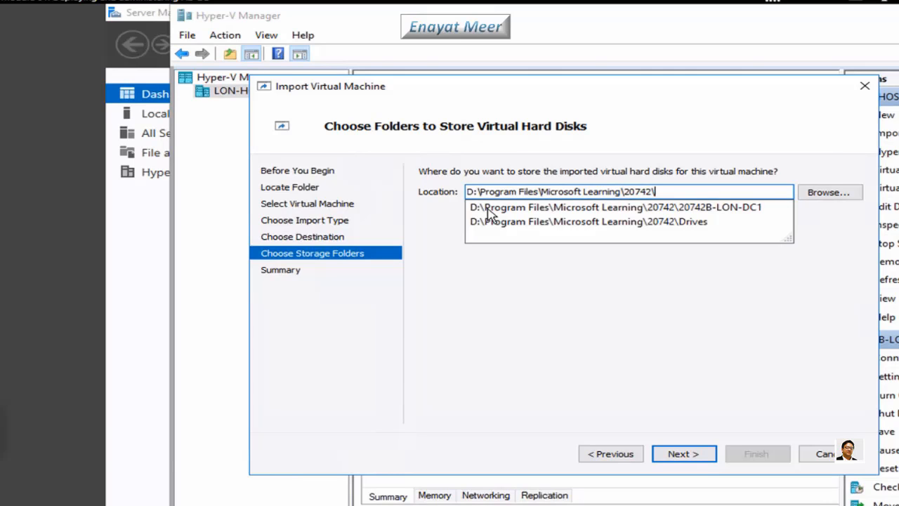
pyautogui.click(511, 359)
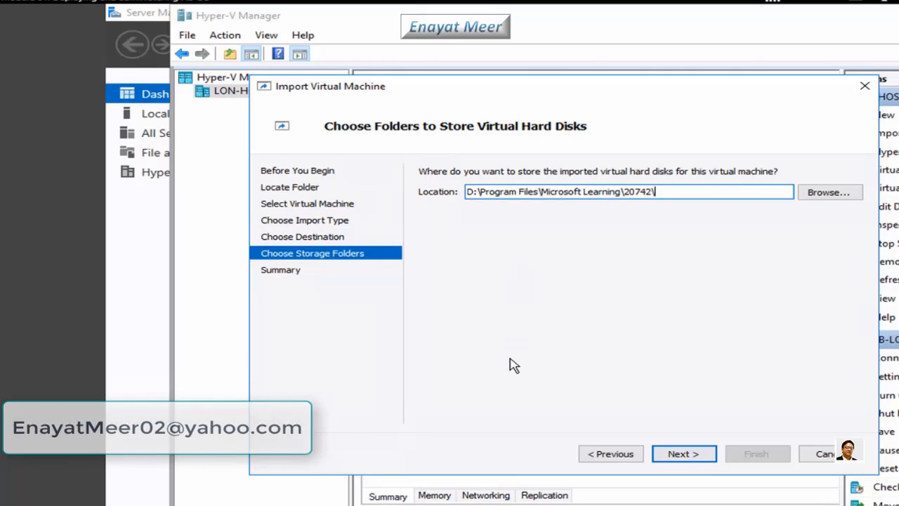
pyautogui.click(673, 455)
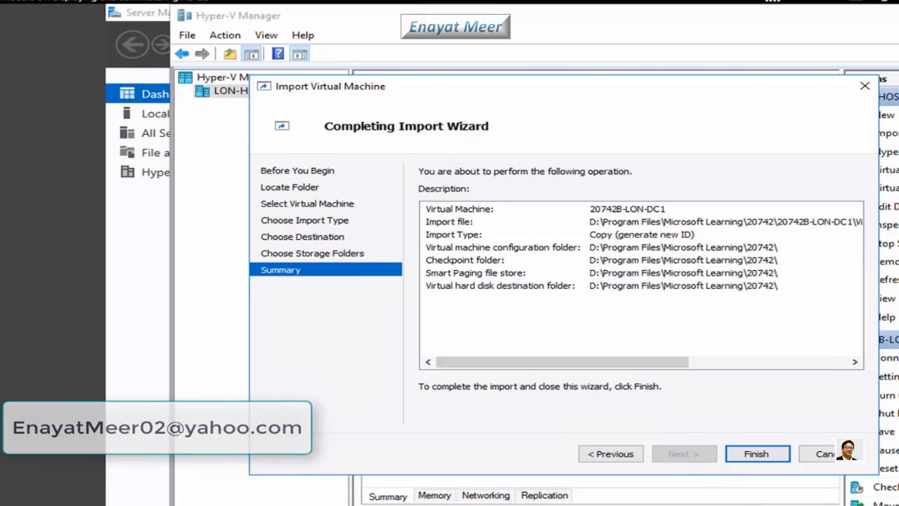
# Finish the import so a second 20742B-LON-DC1 copy appears in the Off state
pyautogui.click(749, 455)
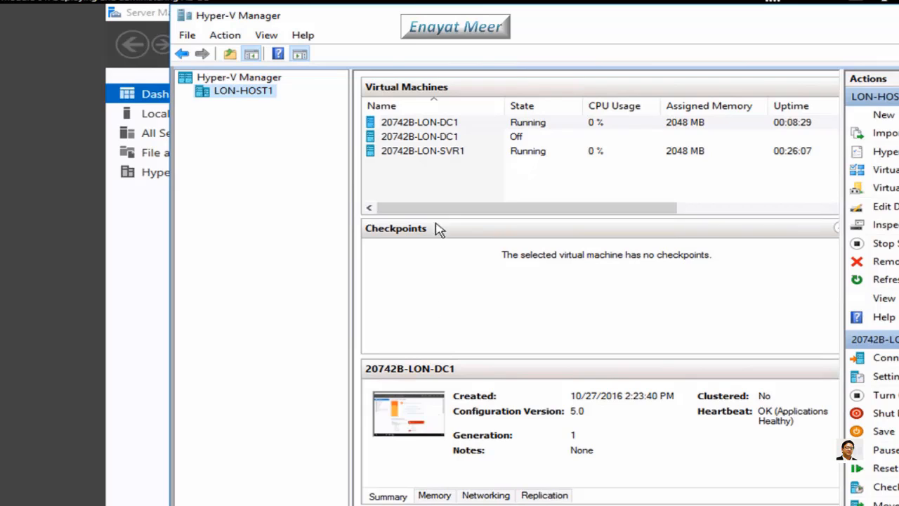
# Rename the powered-off imported copy from 20742B-LON-DC1 to 20742B-LON-DC3
pyautogui.click(441, 137)
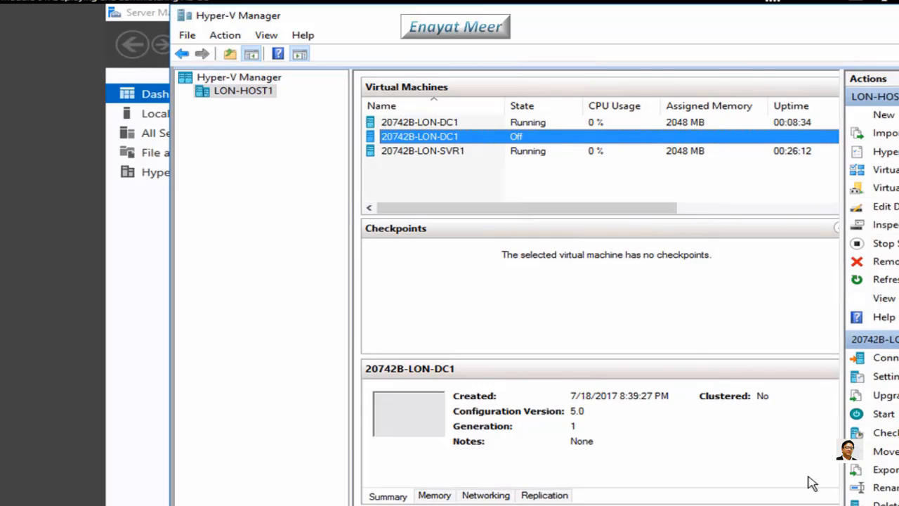
pyautogui.click(895, 489)
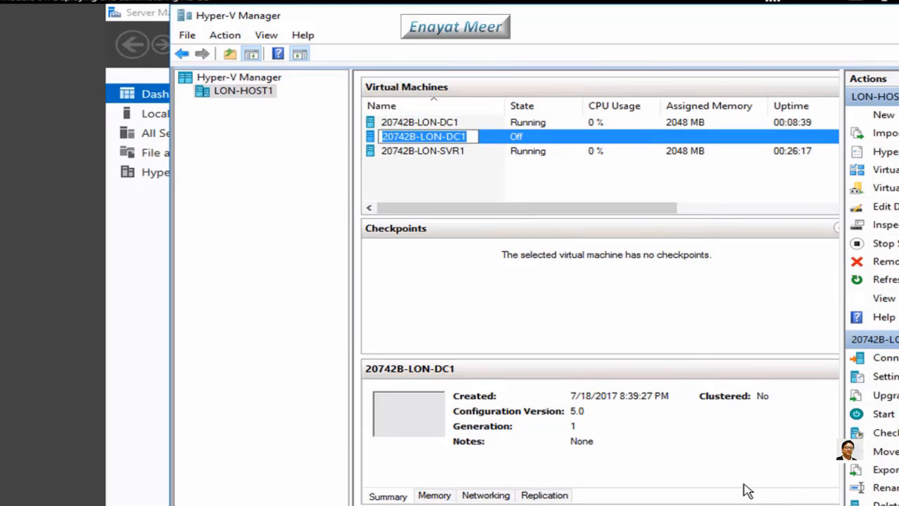
pyautogui.click(470, 141)
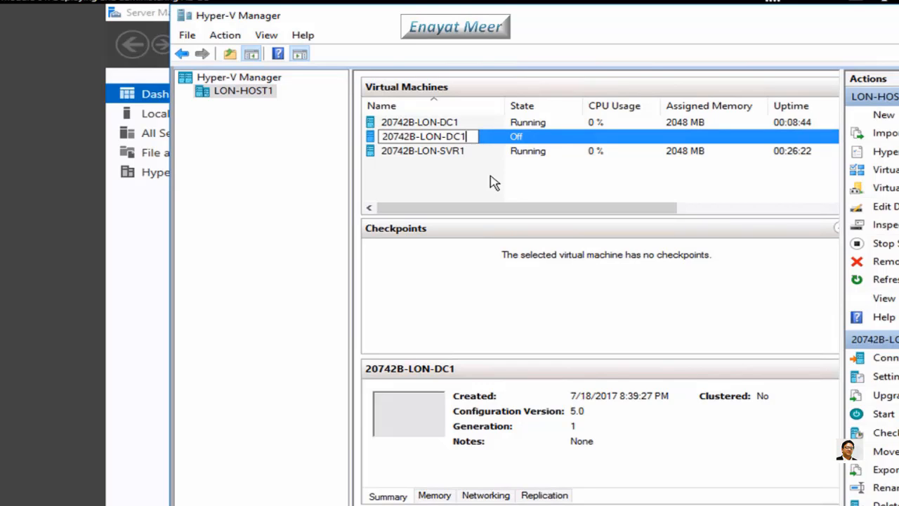
pyautogui.press('BackSpace')
pyautogui.write('3')
pyautogui.press('Return')
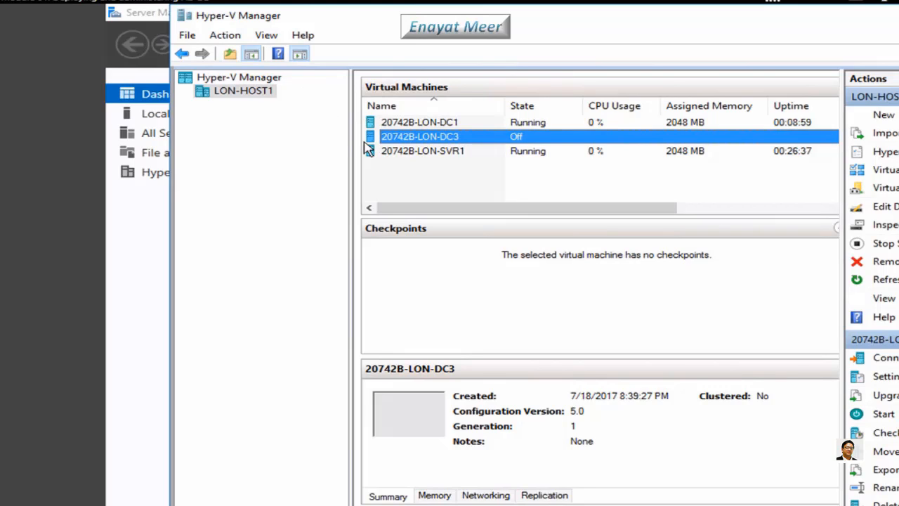
# Start 20742B-LON-DC3, connect to its console, then close the connection window
pyautogui.click(226, 36)
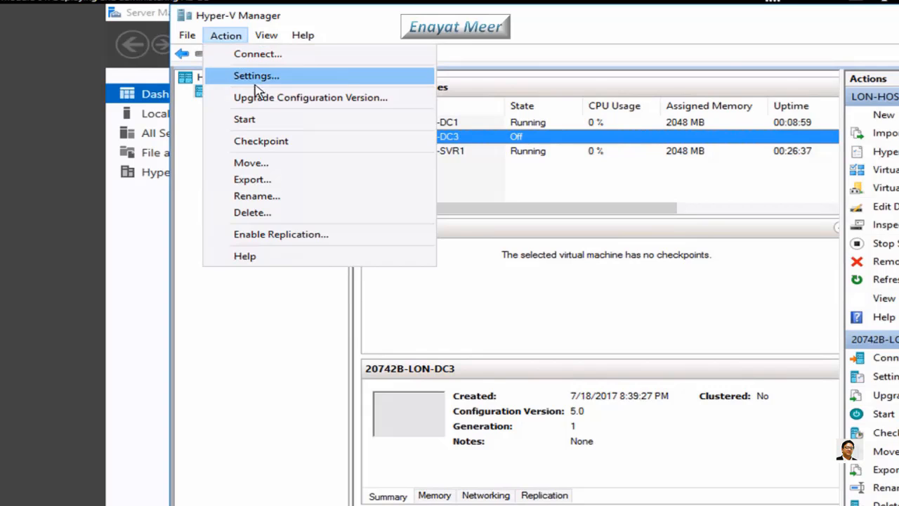
pyautogui.click(258, 121)
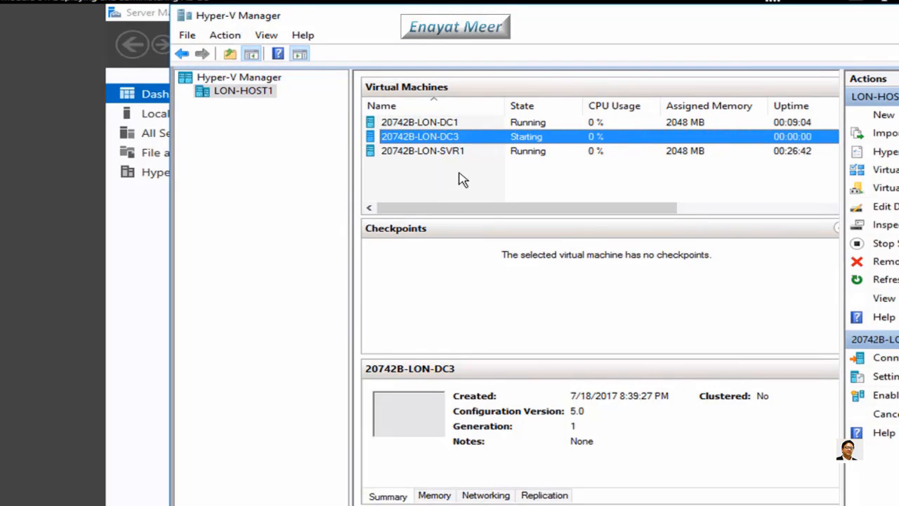
pyautogui.rightClick(468, 137)
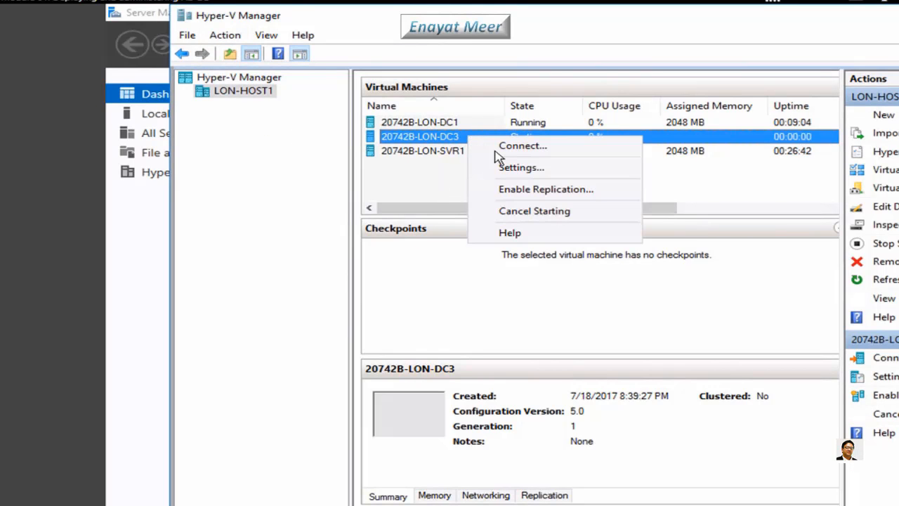
pyautogui.click(501, 147)
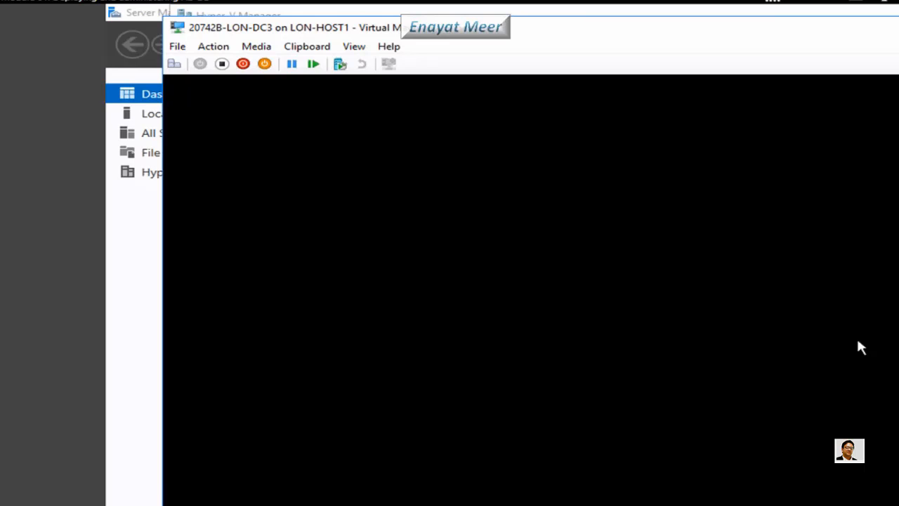
pyautogui.hotkey('alt', 'F4')
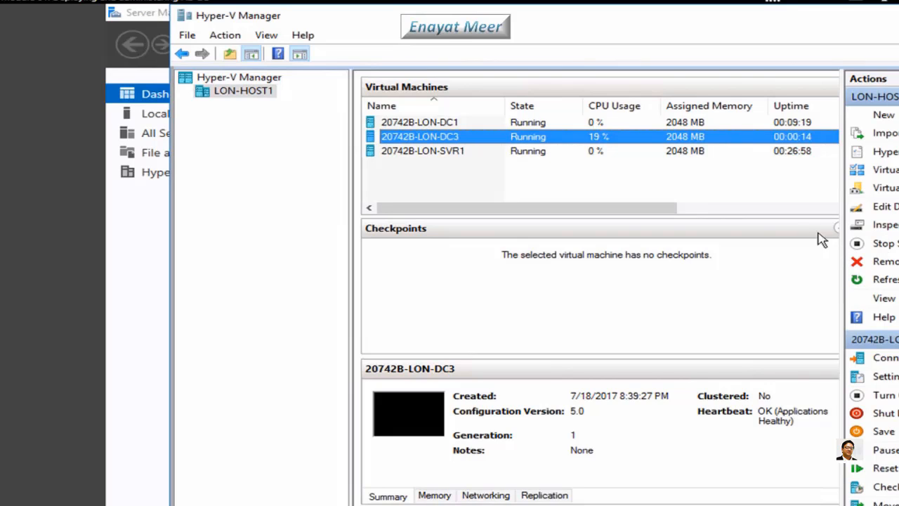
# Adjust the VM list columns to check status, then open a connection to 20742B-LON-DC3
pyautogui.moveTo(627, 211); pyautogui.dragTo(819, 222)
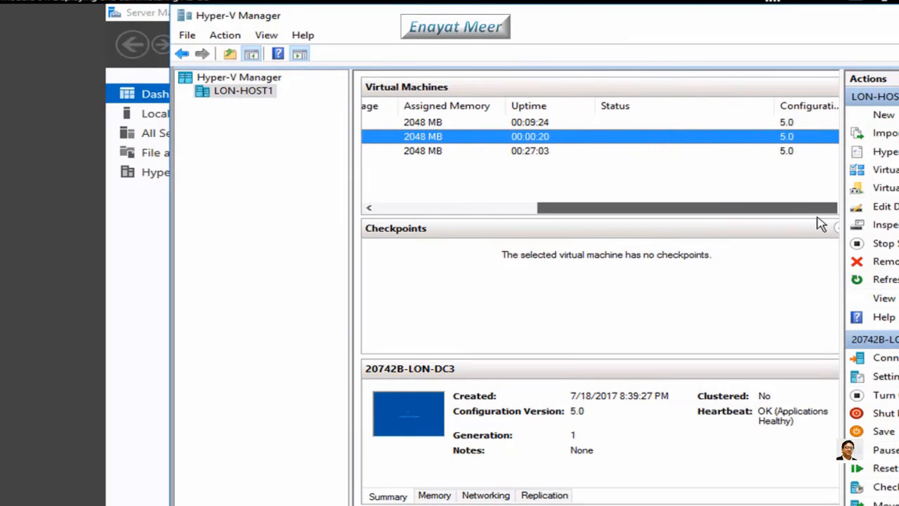
pyautogui.moveTo(822, 224); pyautogui.dragTo(745, 260)
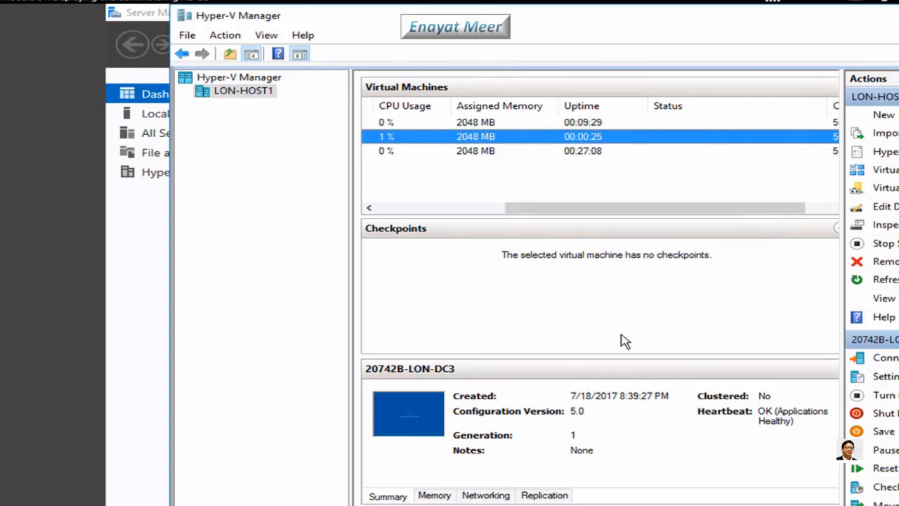
pyautogui.moveTo(614, 210); pyautogui.dragTo(391, 211)
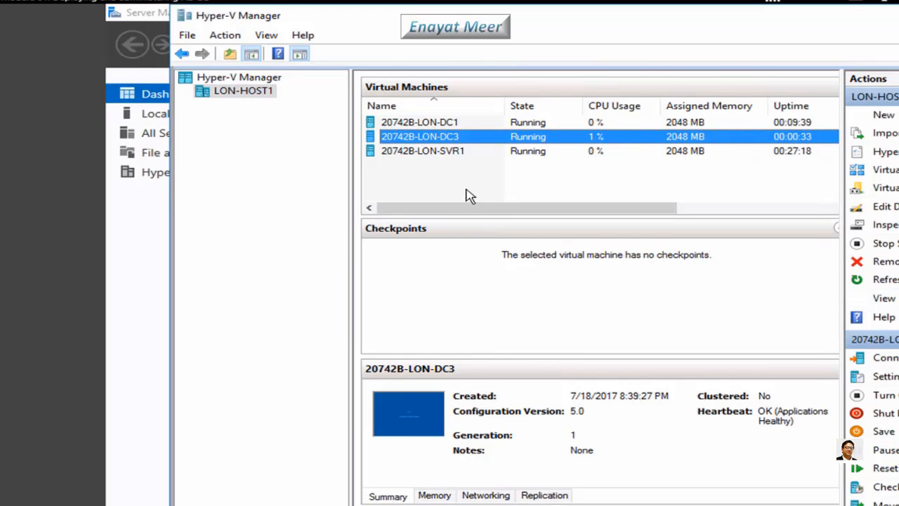
pyautogui.doubleClick(436, 138)
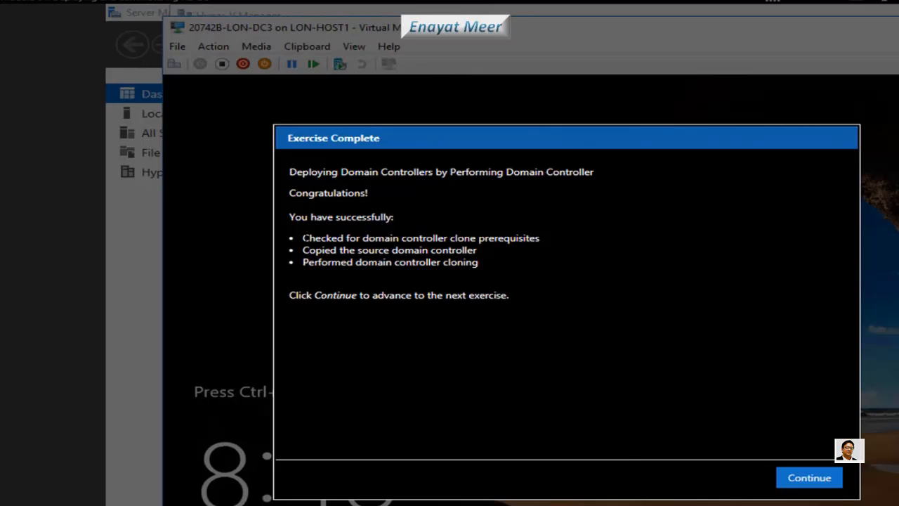
# Review the completed-task bullets on the Exercise Complete notice and continue
pyautogui.doubleClick(306, 237)
pyautogui.moveTo(347, 238)
pyautogui.mouseDown()
pyautogui.moveTo(429, 262)
pyautogui.moveTo(478, 262)
pyautogui.mouseUp()
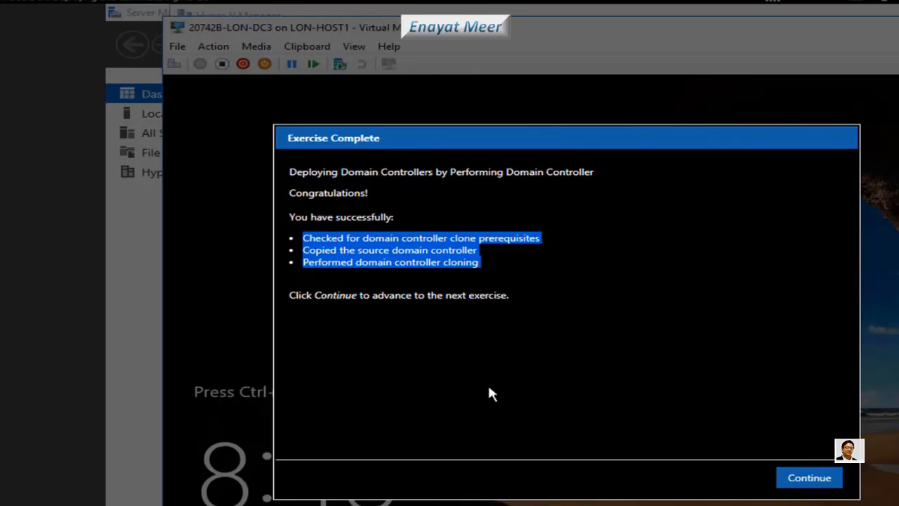
pyautogui.click(724, 396)
pyautogui.click(804, 481)
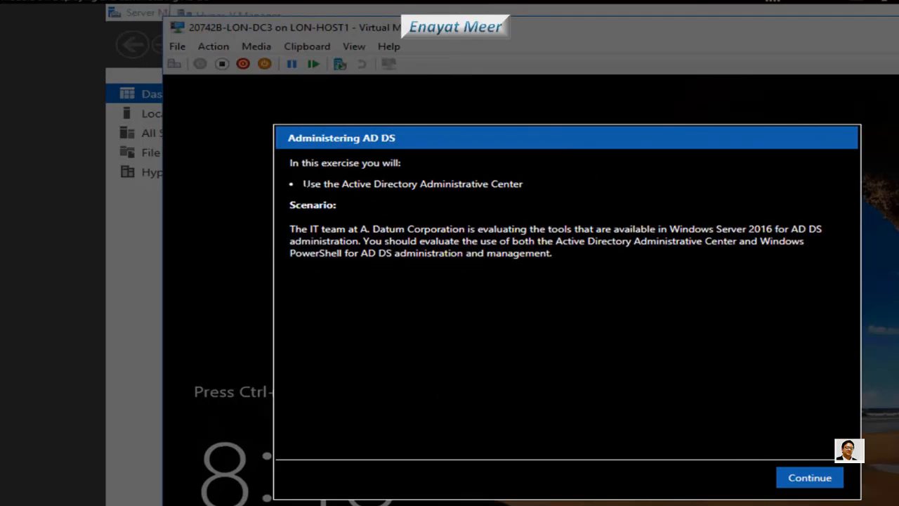
# Review the Administering AD DS briefing and dismiss it to reveal the lock screen
pyautogui.moveTo(304, 184); pyautogui.dragTo(523, 184)
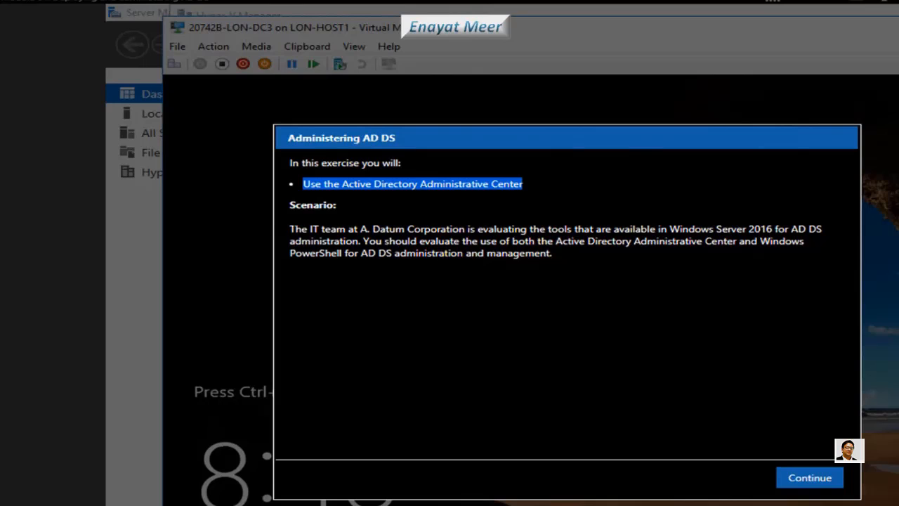
pyautogui.moveTo(290, 229); pyautogui.dragTo(552, 253)
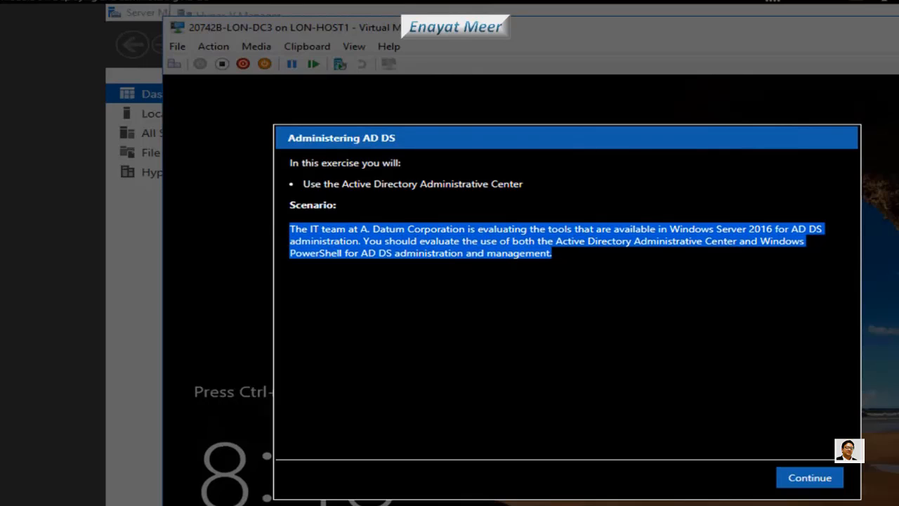
pyautogui.click(598, 341)
pyautogui.click(804, 481)
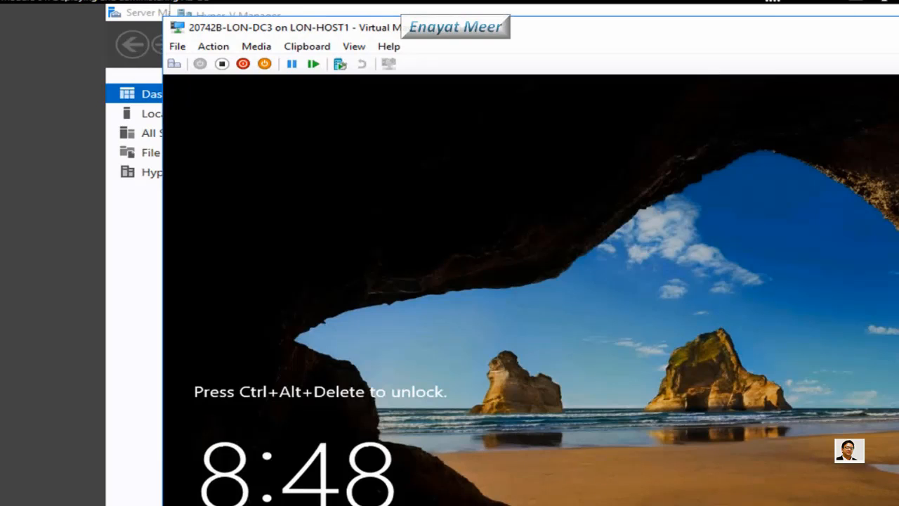
# Close the LON-DC3 console, connect to 20742B-LON-DC1, and open Server Manager's Tools menu
pyautogui.click(898, 28)
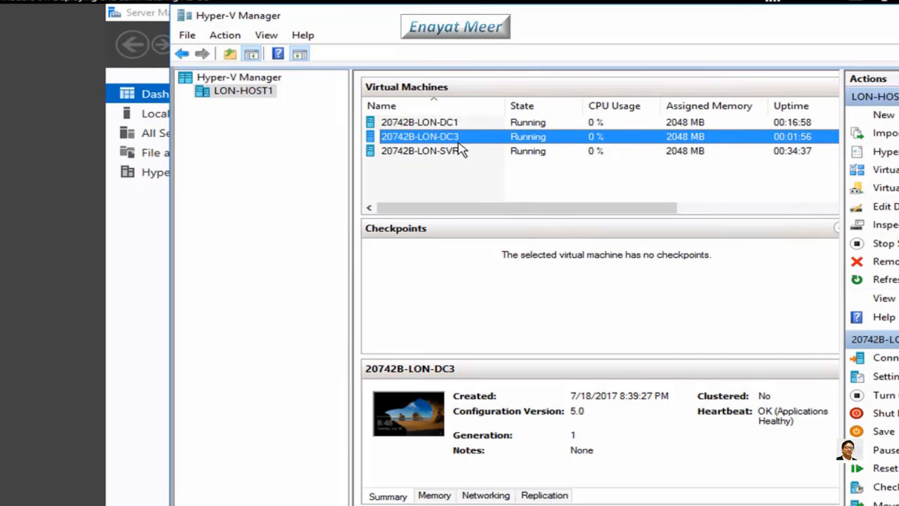
pyautogui.doubleClick(435, 124)
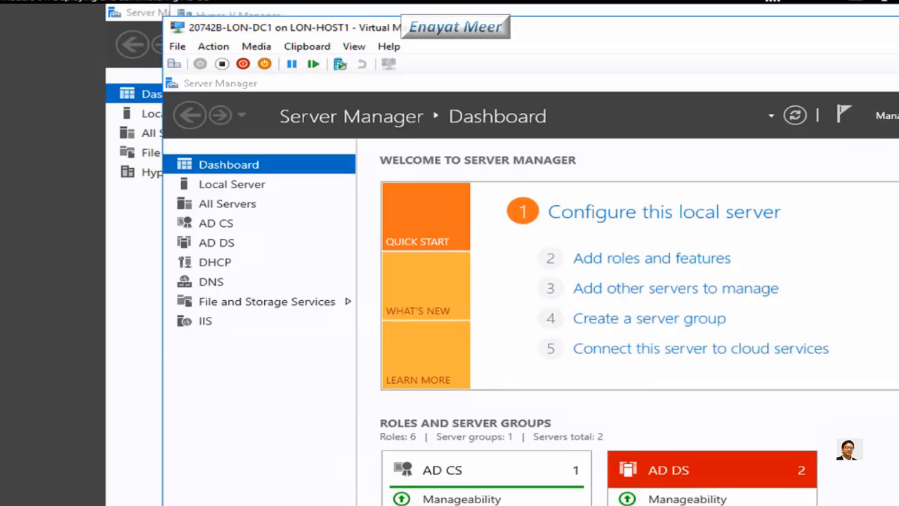
pyautogui.click(898, 115)
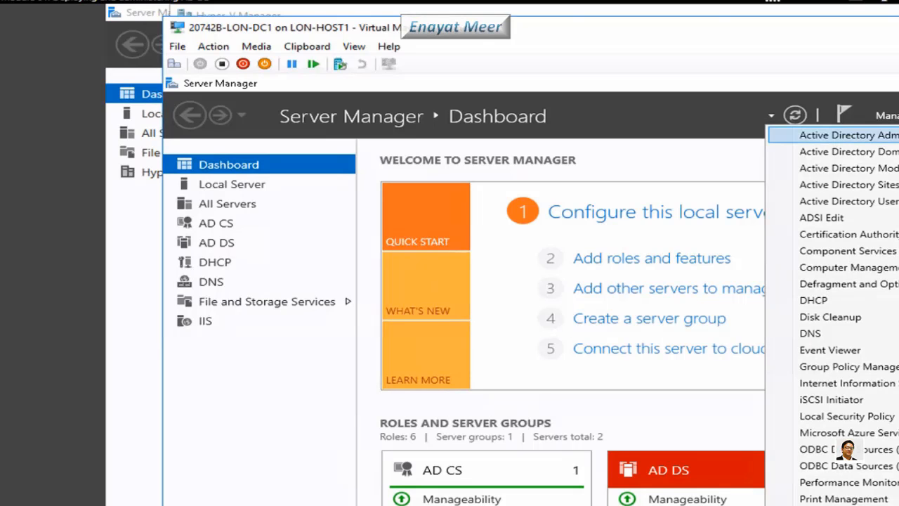
# Launch Active Directory Administrative Center full screen with the navigation pane in Tree View
pyautogui.click(850, 135)
pyautogui.doubleClick(724, 34)
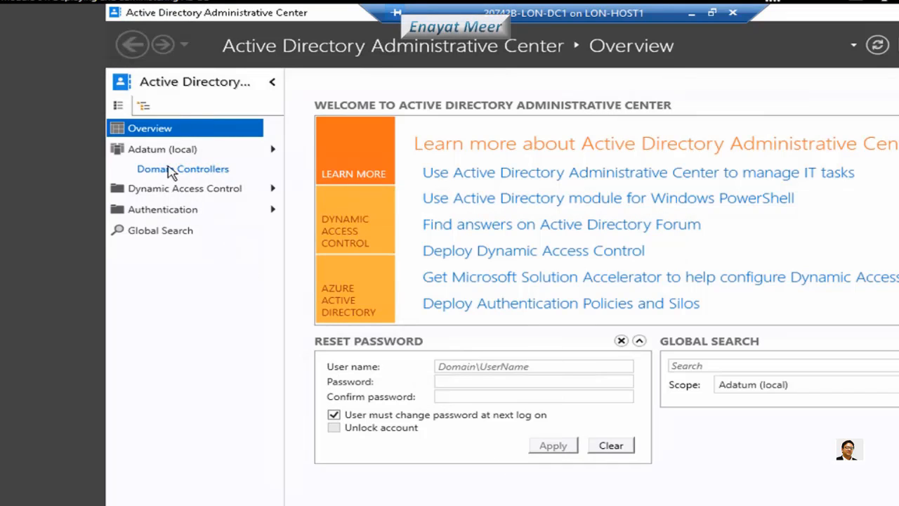
pyautogui.click(144, 106)
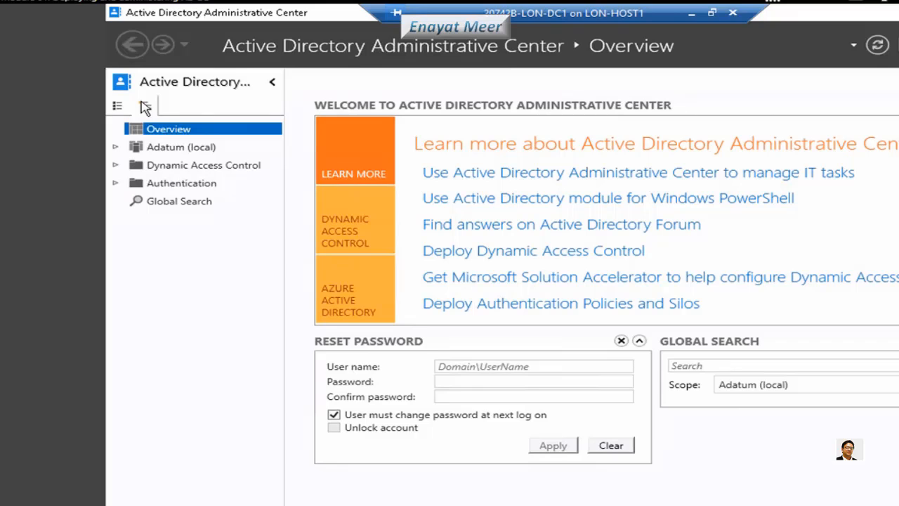
# Expand Adatum (local) to list its containers, then focus the password confirmation field
pyautogui.click(116, 148)
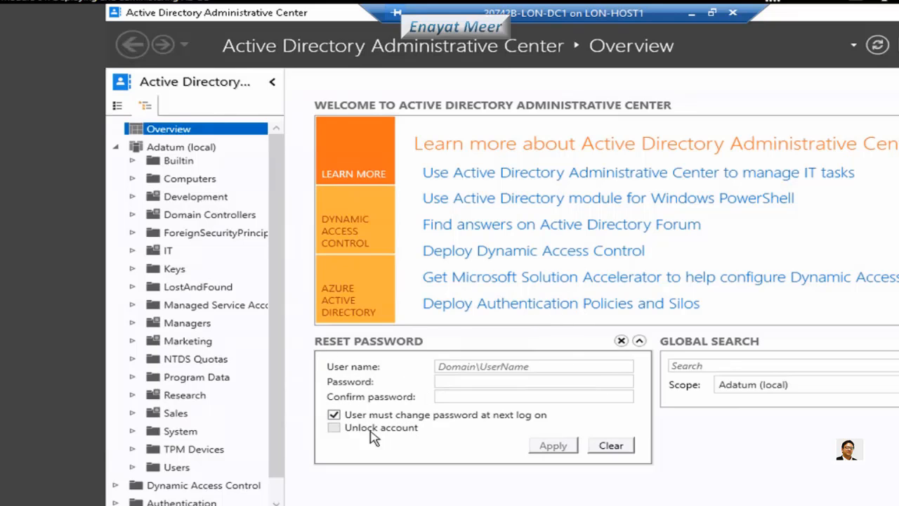
pyautogui.click(492, 398)
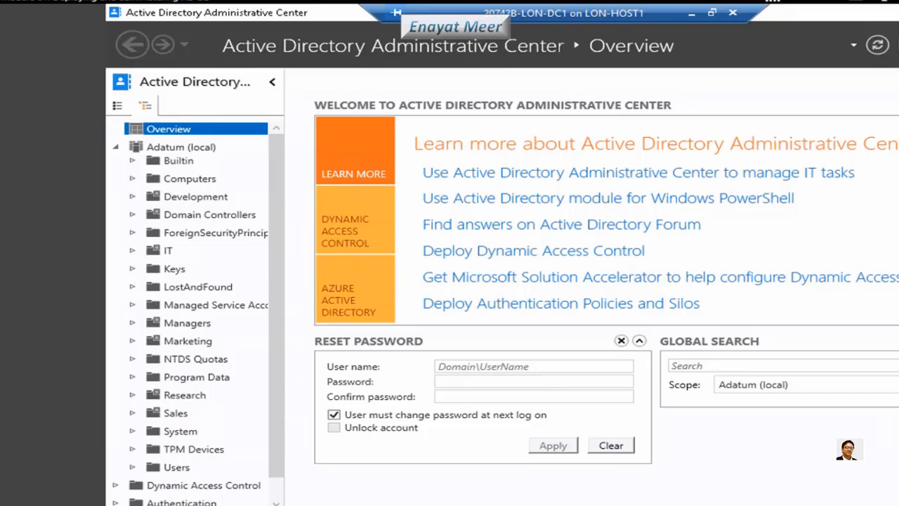
# Enter the administrator user name and new password twice, unchecking change-at-next-logon
pyautogui.click(510, 373)
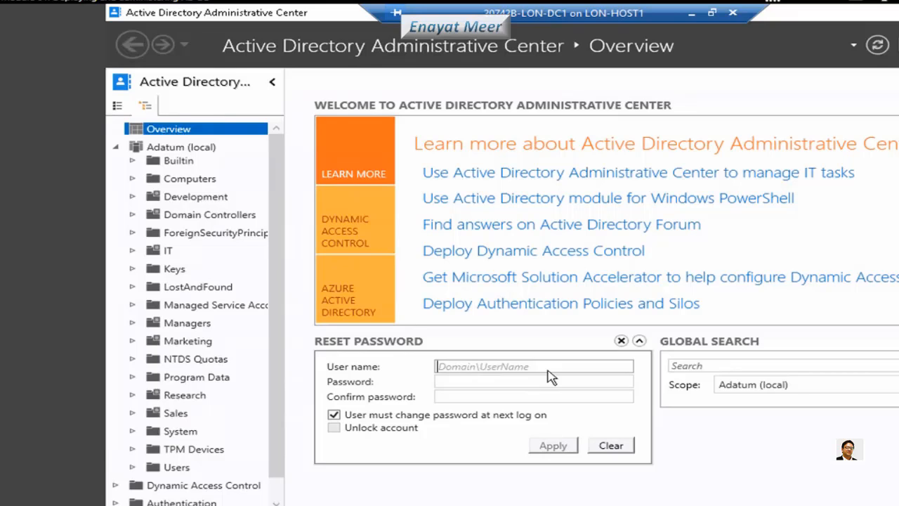
pyautogui.write('A')
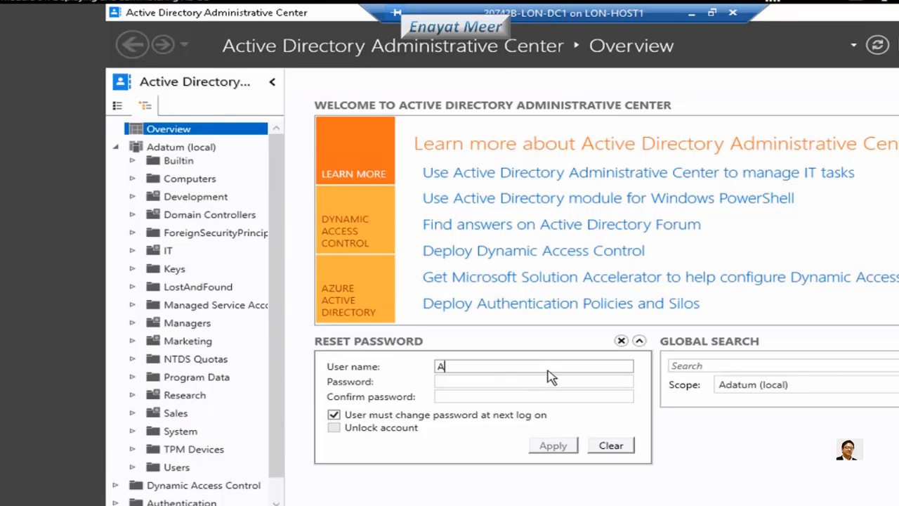
pyautogui.write('datum\\Admin')
pyautogui.click(456, 382)
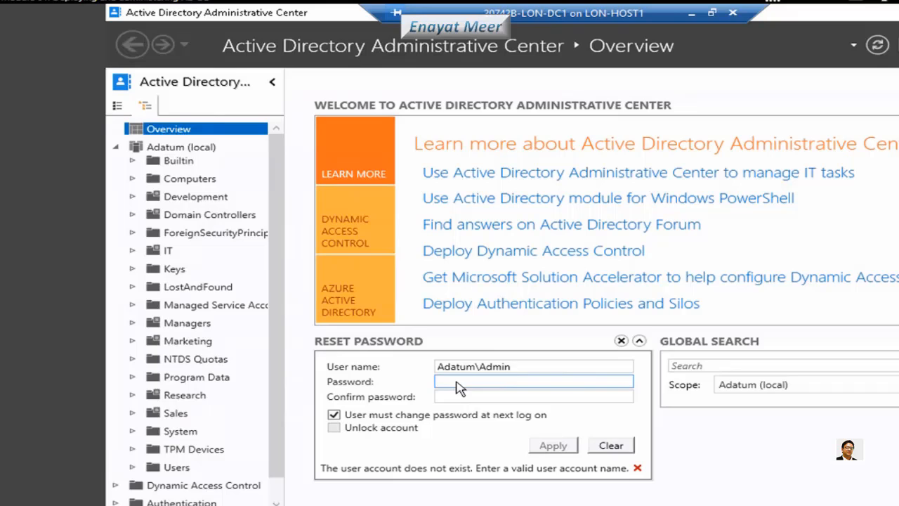
pyautogui.write('Pa$$w0rd')
pyautogui.press('Tab')
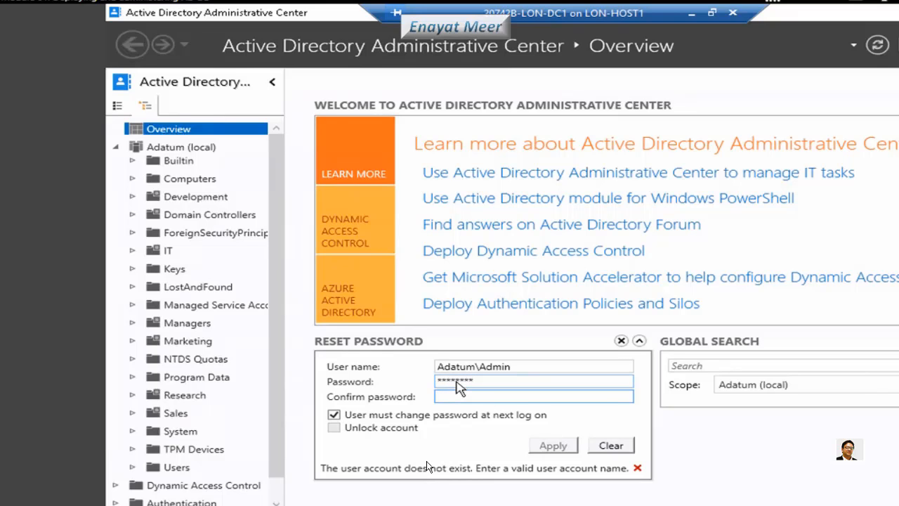
pyautogui.write('Pa$$w0rd')
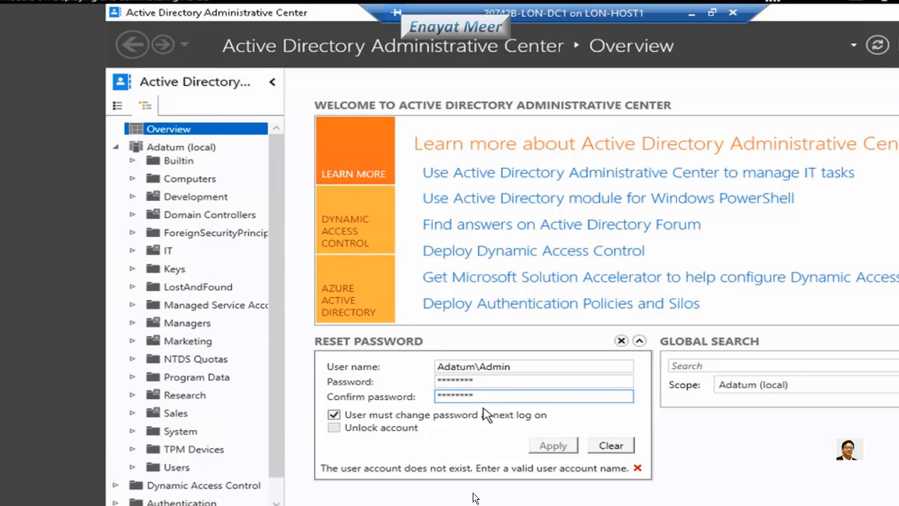
pyautogui.click(335, 415)
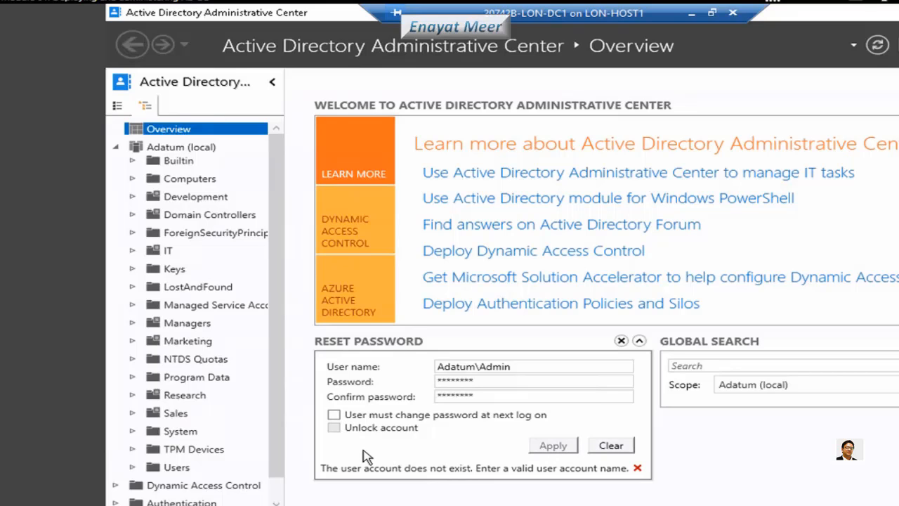
pyautogui.click(335, 415)
pyautogui.click(337, 416)
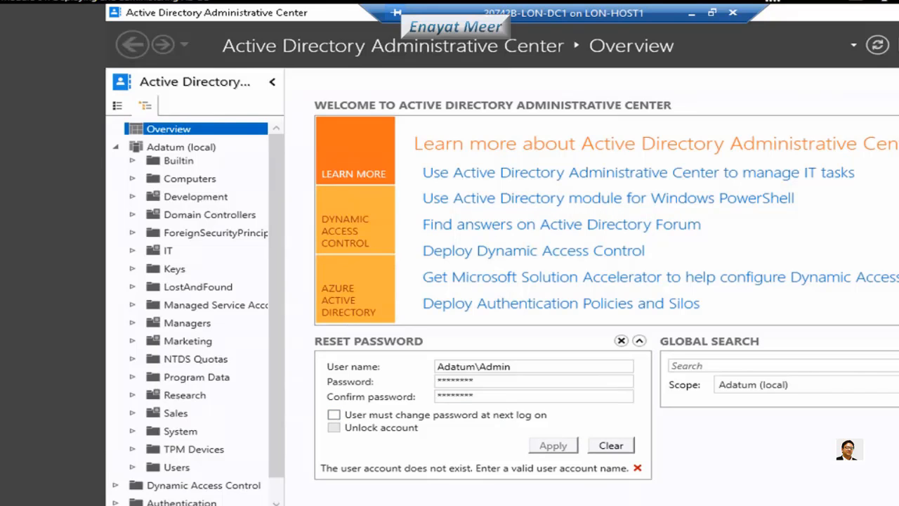
pyautogui.doubleClick(486, 381)
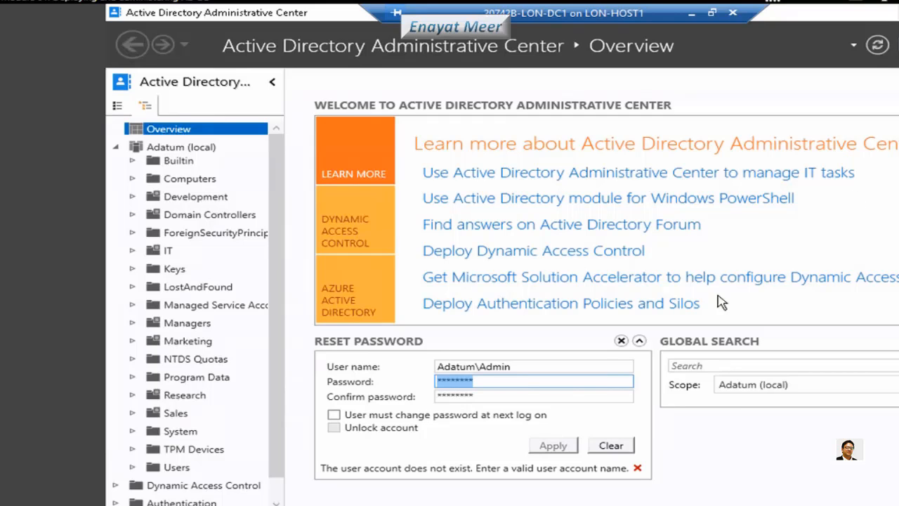
pyautogui.click(512, 395)
pyautogui.moveTo(453, 399); pyautogui.dragTo(361, 396)
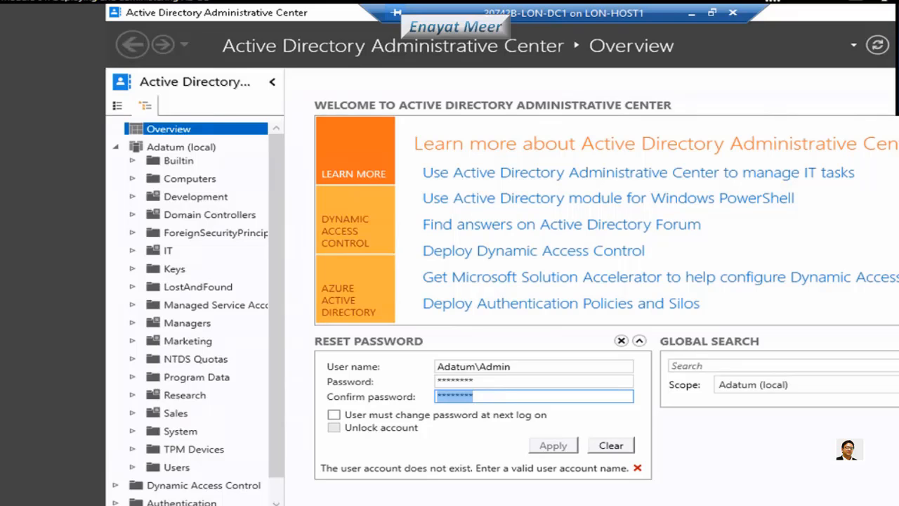
pyautogui.click(575, 441)
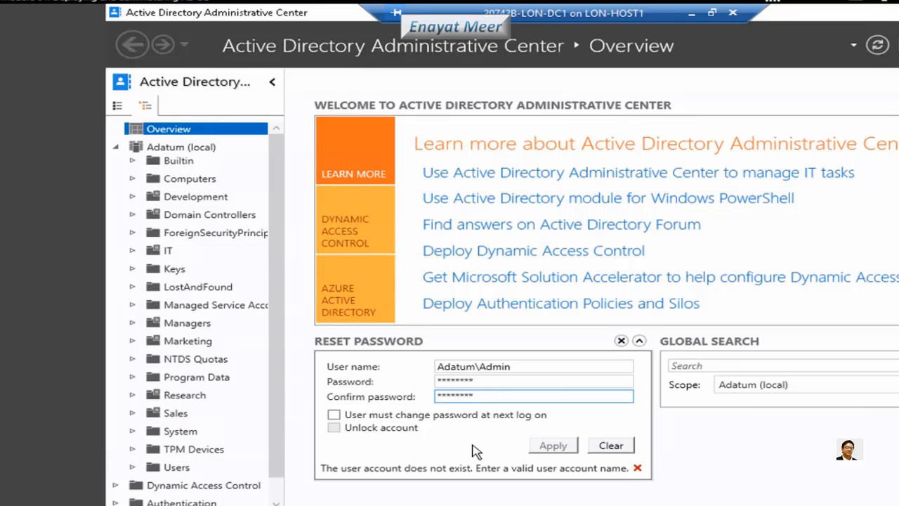
pyautogui.click(391, 450)
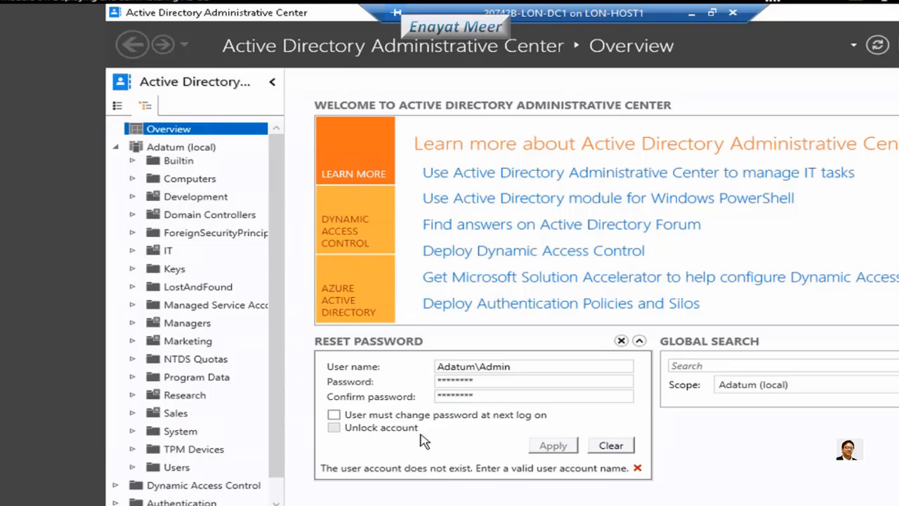
pyautogui.click(484, 397)
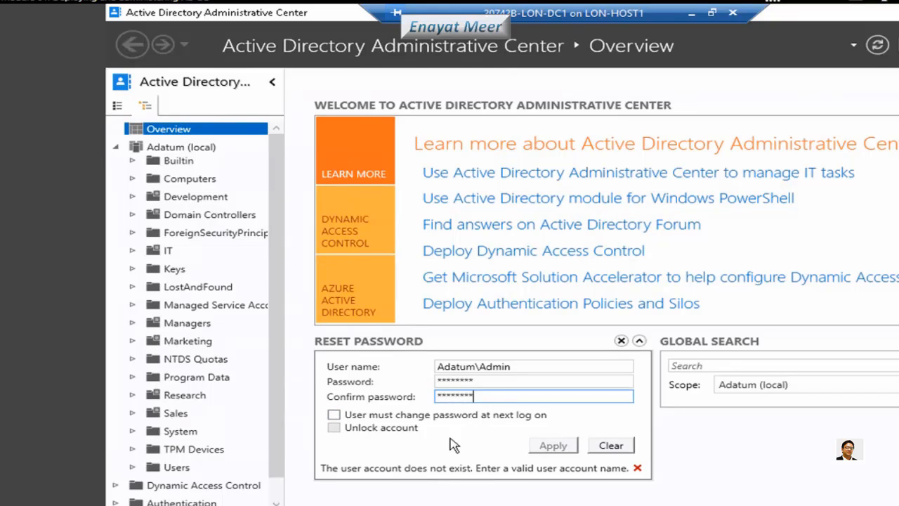
pyautogui.click(554, 446)
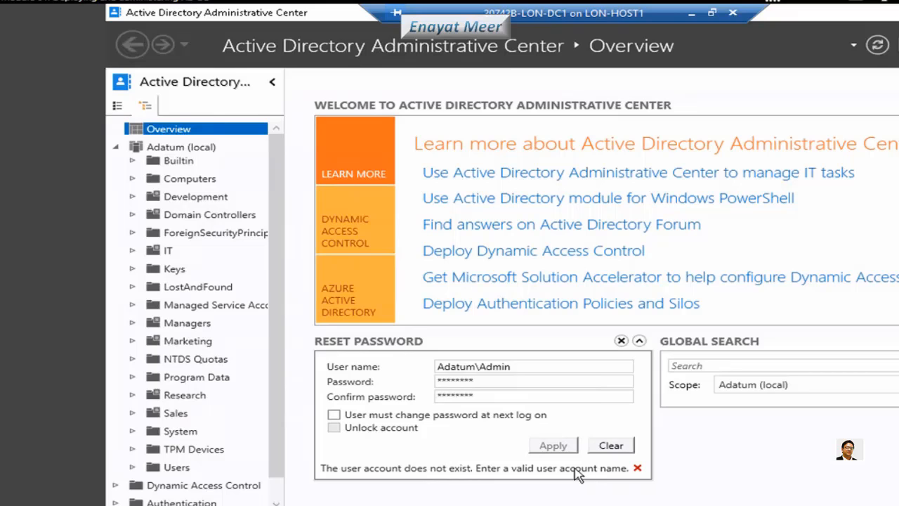
pyautogui.click(490, 382)
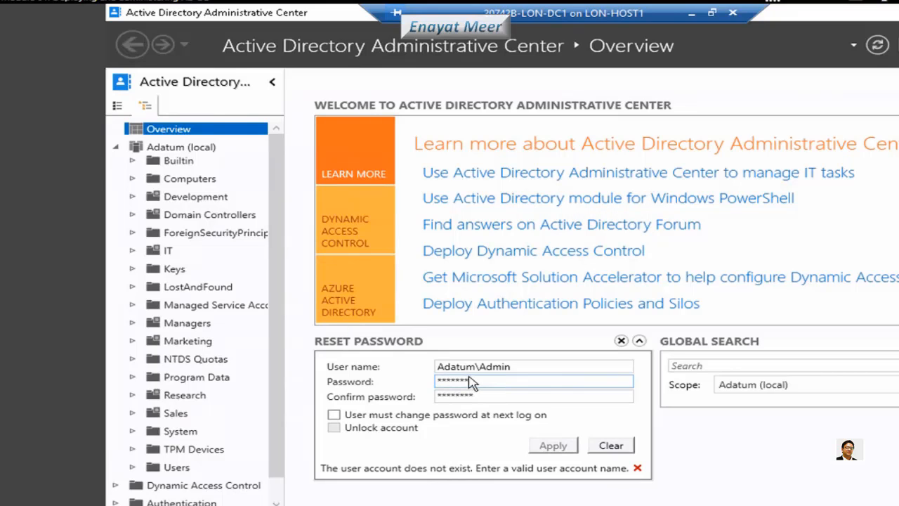
# Correct the user name and apply the password reset without requiring a change at next logon
pyautogui.click(526, 370)
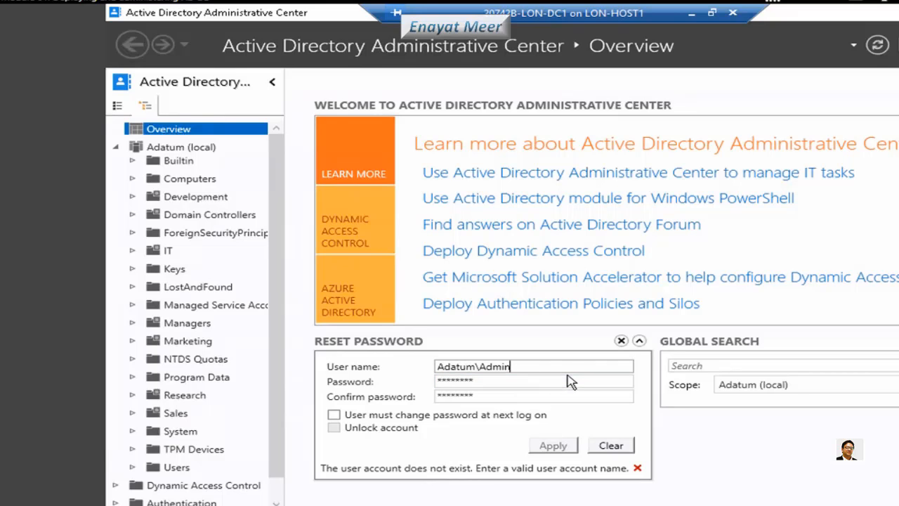
pyautogui.press('BackSpace')
pyautogui.press('BackSpace')
pyautogui.press('BackSpace')
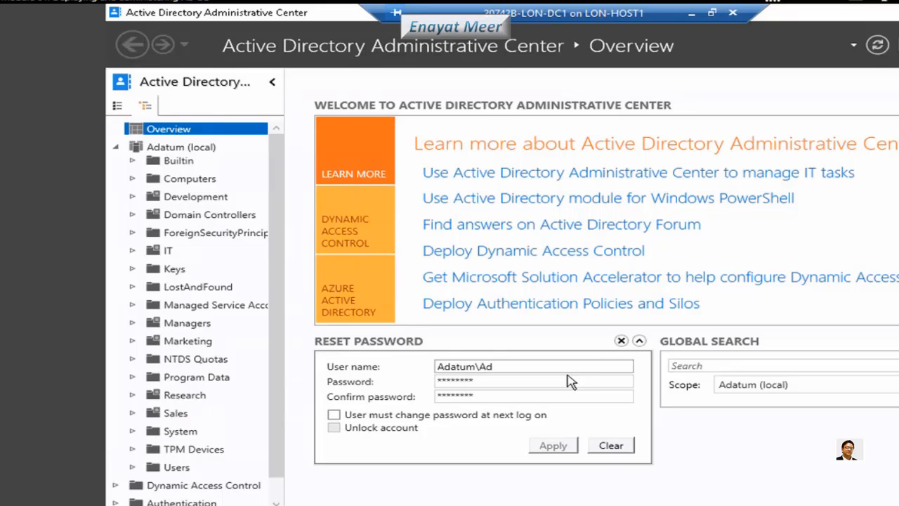
pyautogui.write('am')
pyautogui.click(562, 381)
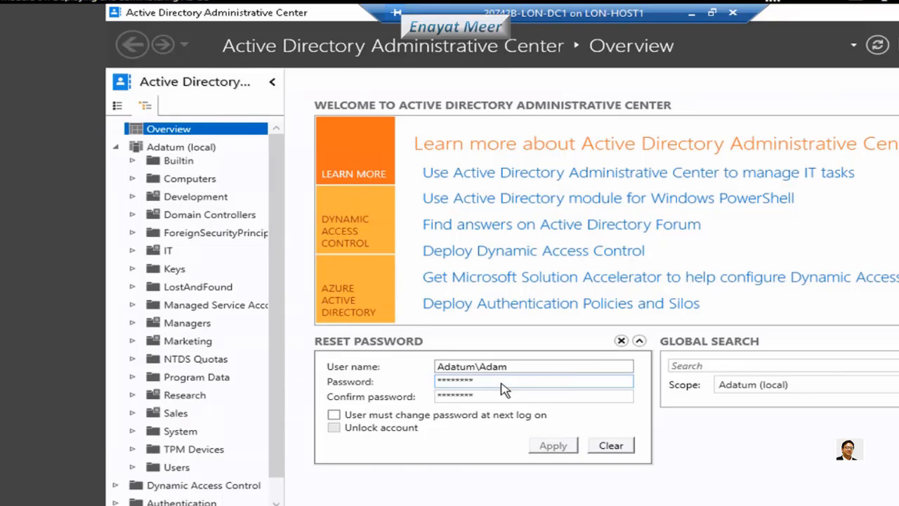
pyautogui.click(502, 398)
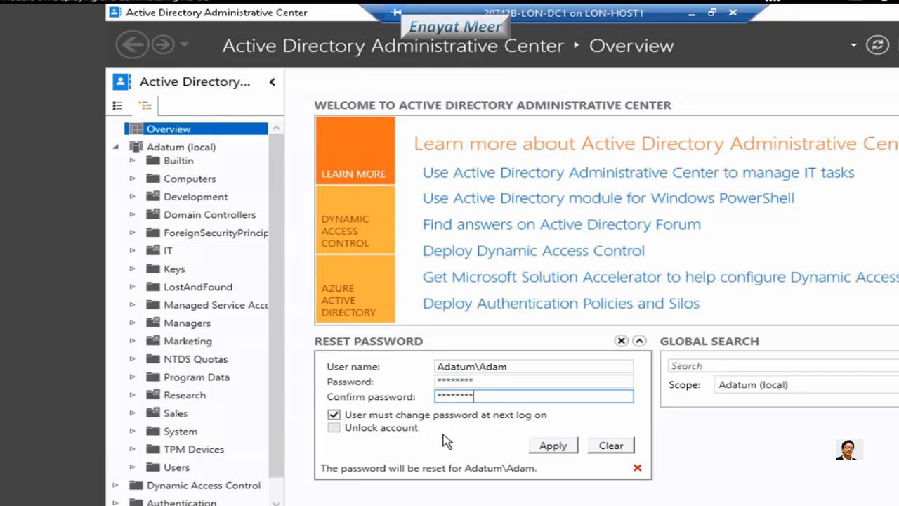
pyautogui.click(334, 415)
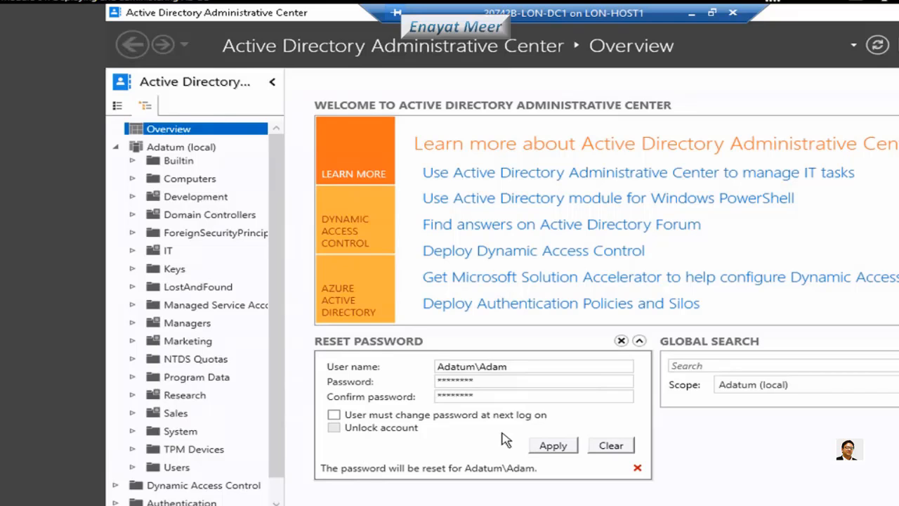
pyautogui.click(553, 448)
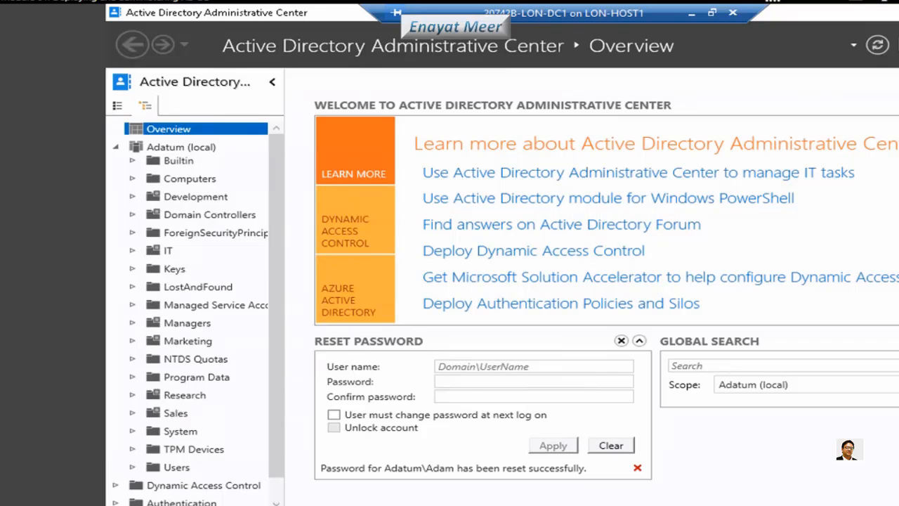
# Global-search the domain for 'Lon' and inspect the LON-CL2 and LON-DC1 results
pyautogui.click(718, 366)
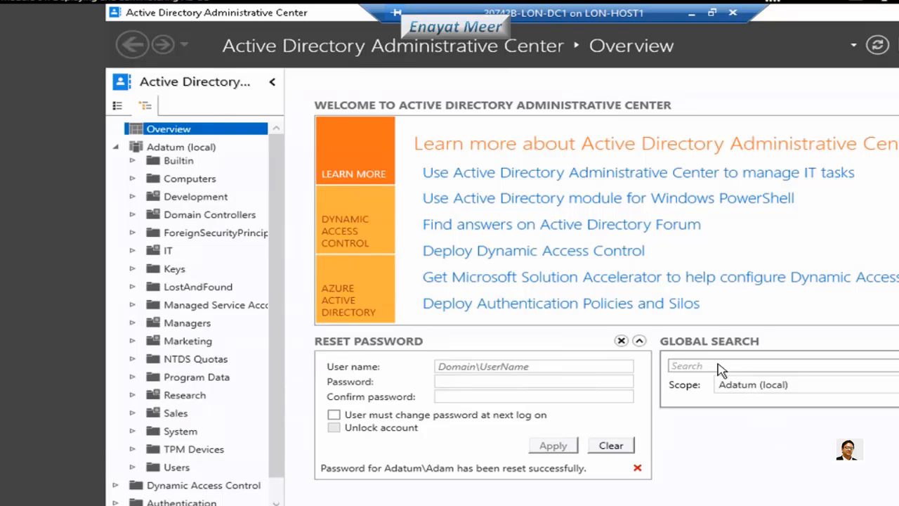
pyautogui.write('Lon')
pyautogui.press('Return')
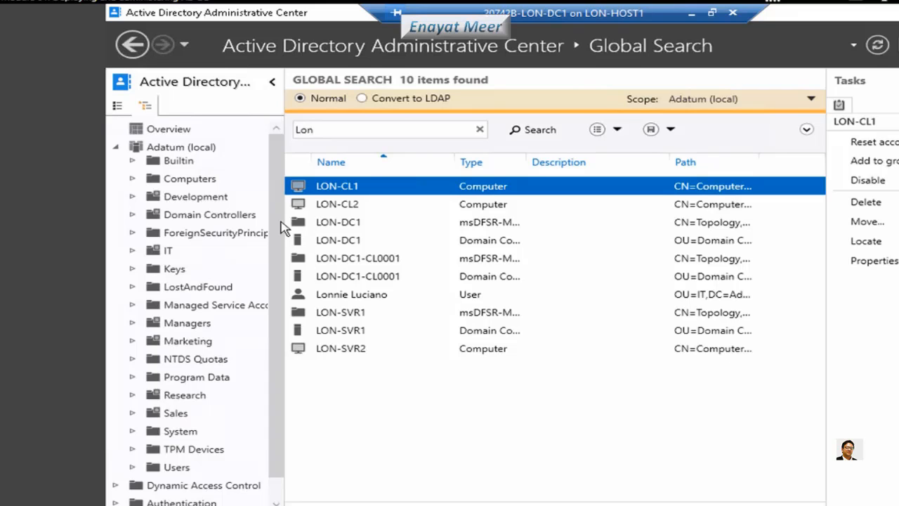
pyautogui.click(353, 205)
pyautogui.click(345, 225)
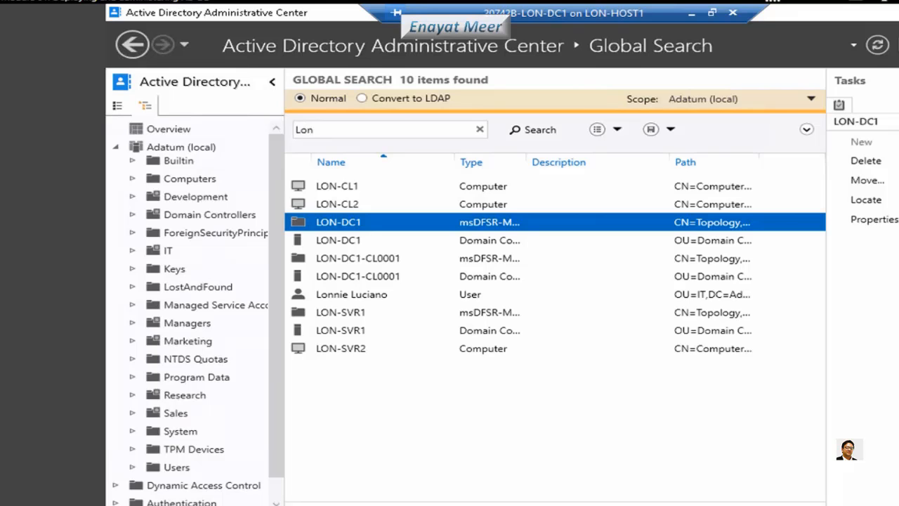
# Go to Adatum's Computers container, which lists four computers, and choose New > Computer
pyautogui.click(161, 147)
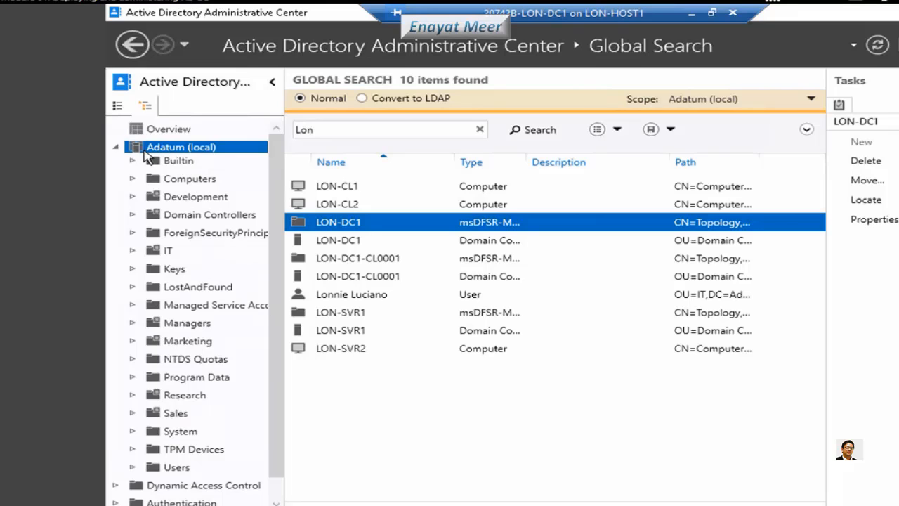
pyautogui.click(116, 147)
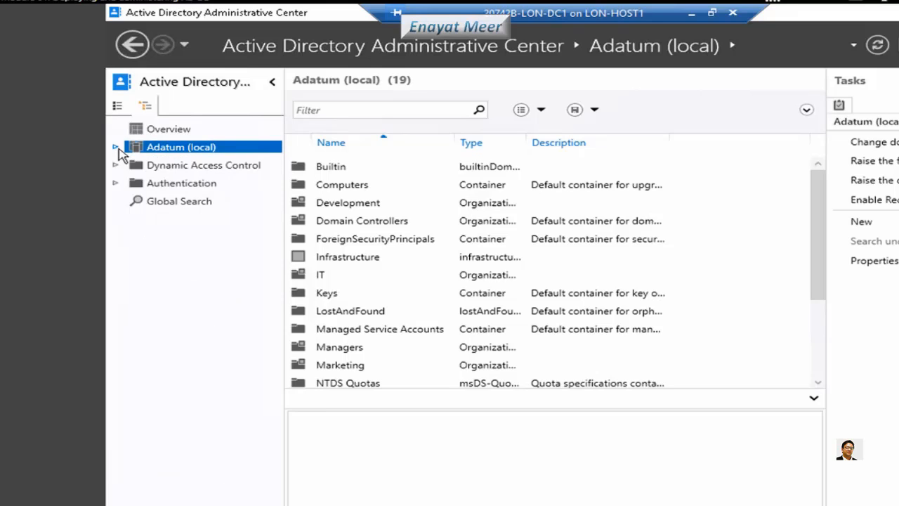
pyautogui.click(116, 147)
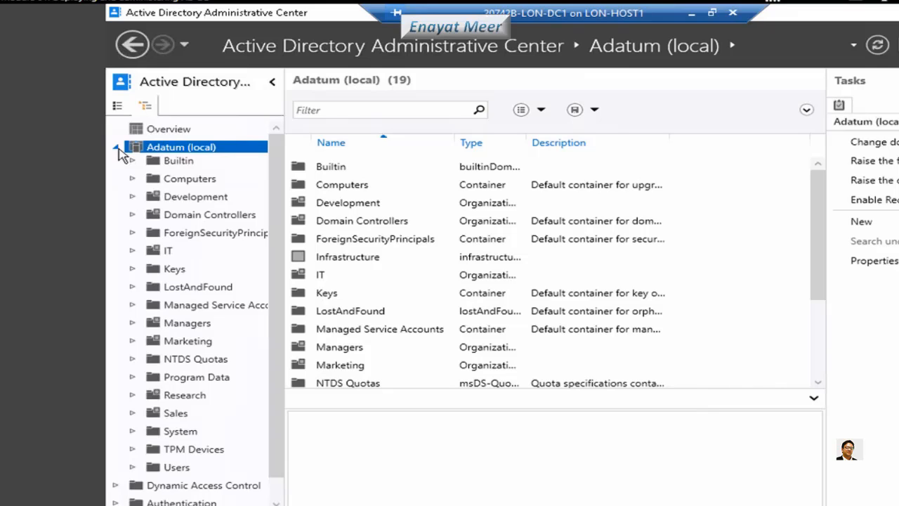
pyautogui.click(163, 184)
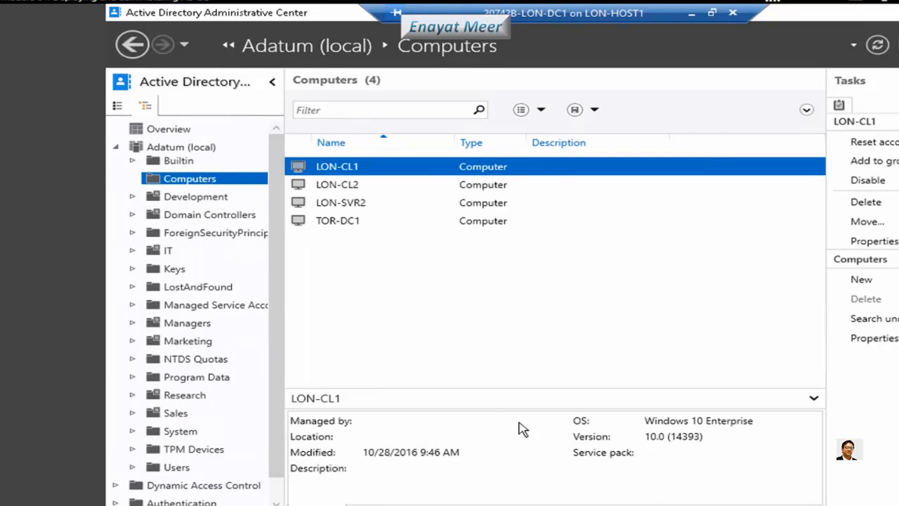
pyautogui.moveTo(191, 182)
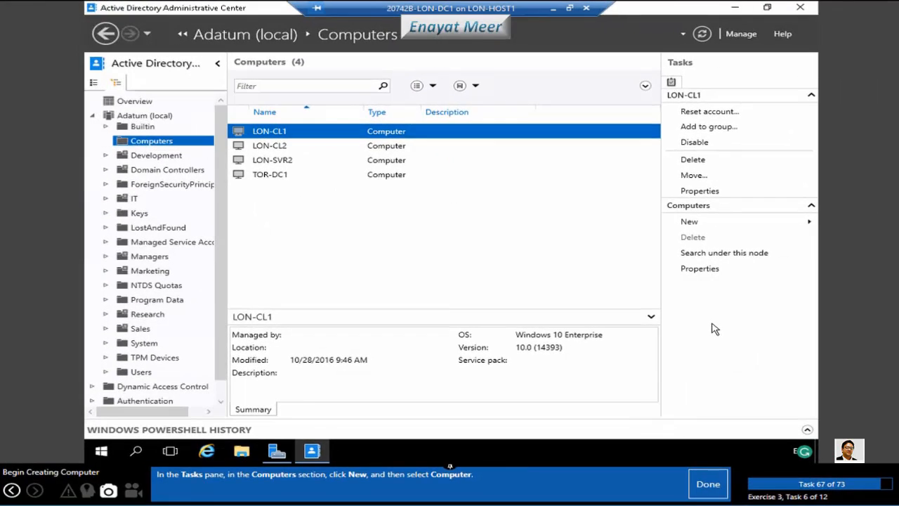
pyautogui.click(708, 224)
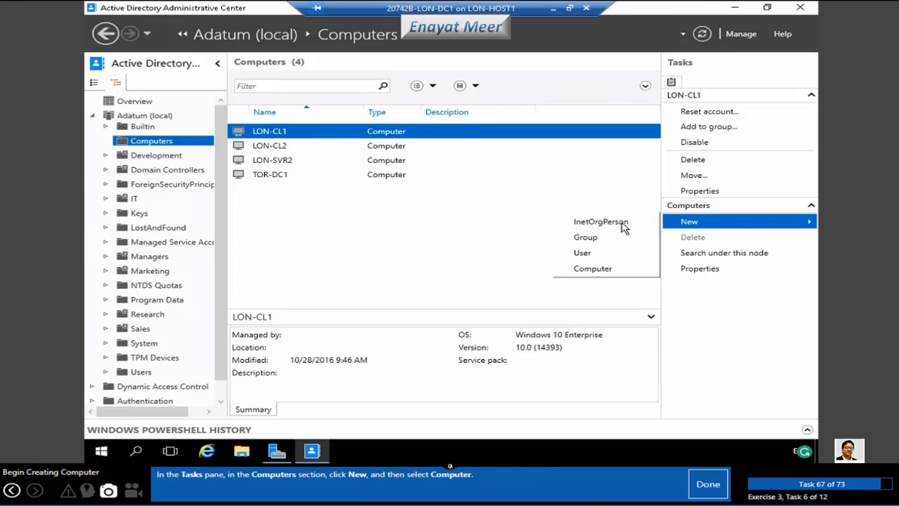
pyautogui.click(603, 271)
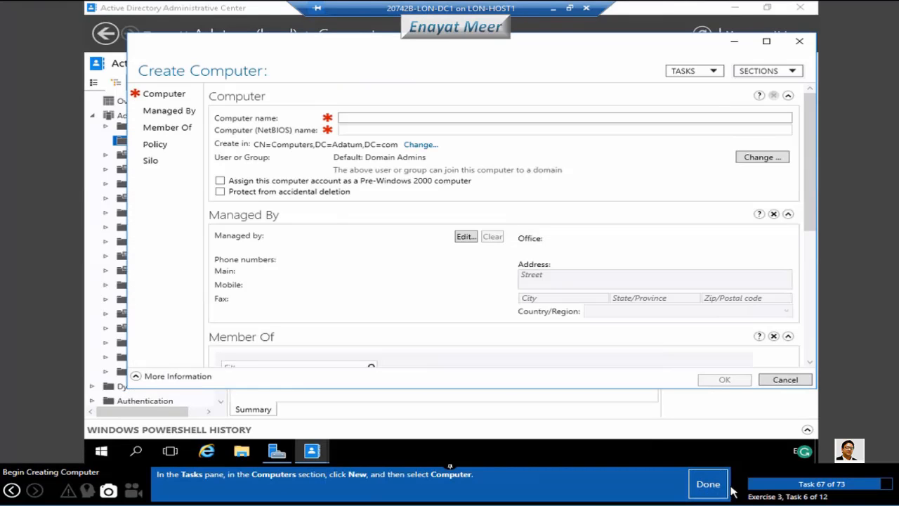
# Create computer account LON-CL4, with matching NetBIOS name, in Adatum's Computers container
pyautogui.click(708, 484)
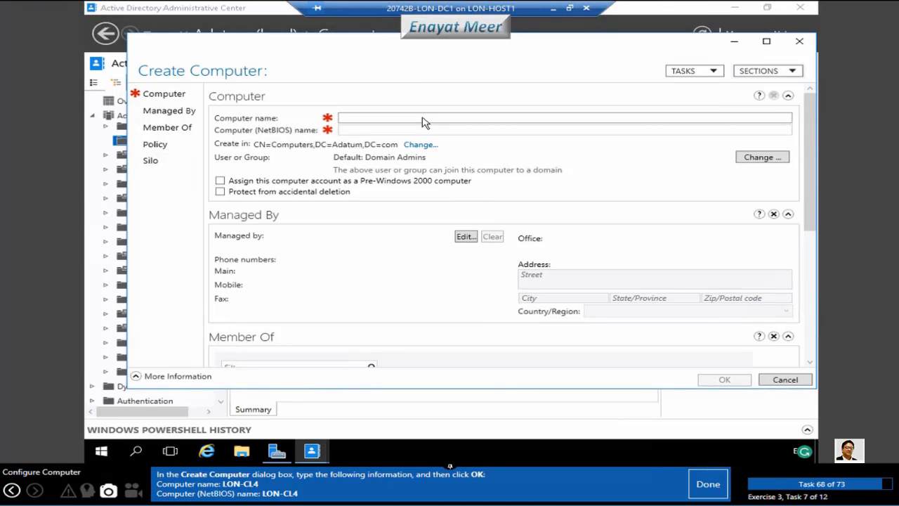
pyautogui.write('LON')
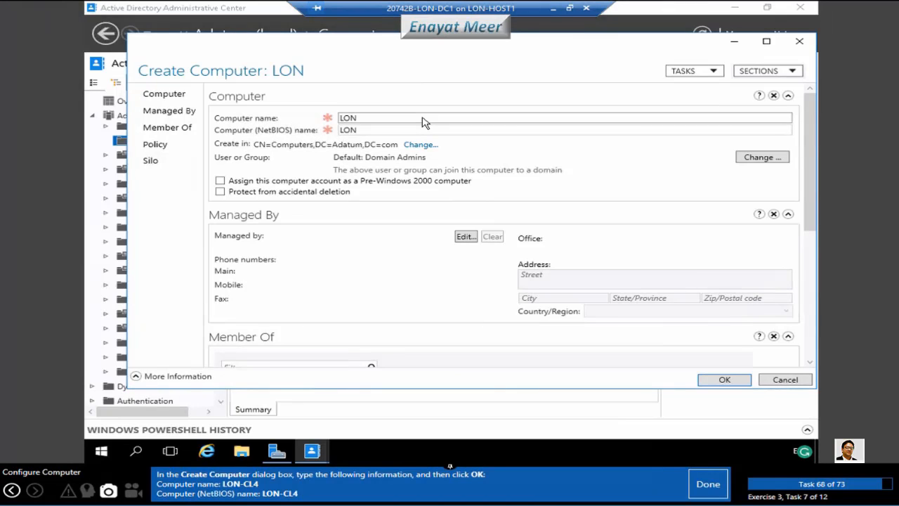
pyautogui.write('-CL4')
pyautogui.click(702, 485)
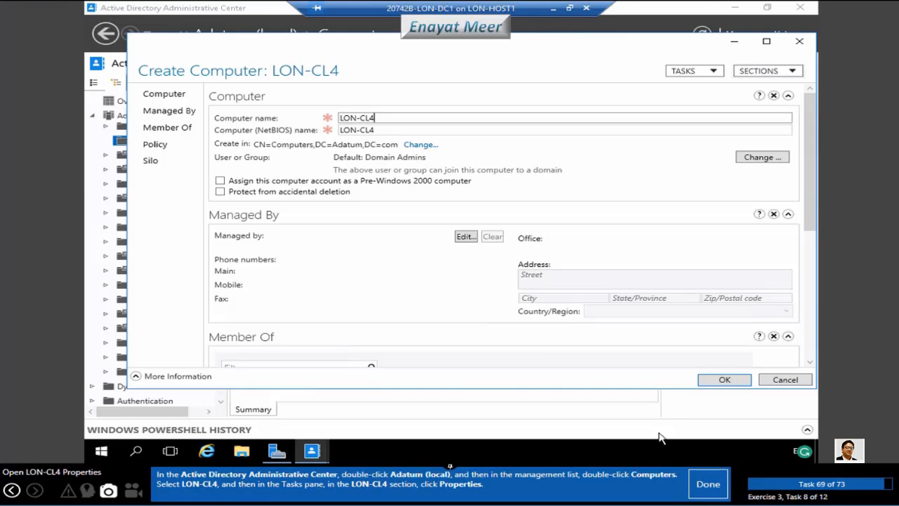
pyautogui.click(728, 381)
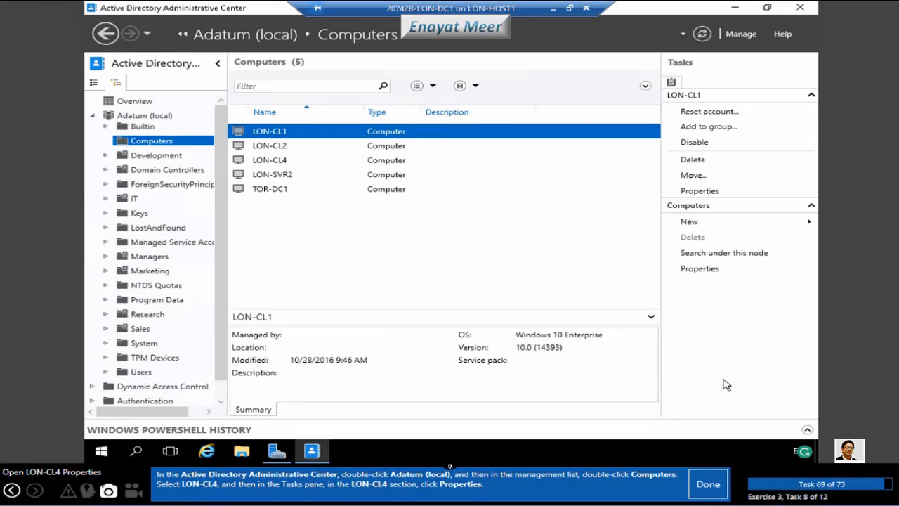
# Select LON-CL4 in the Computers list and open its properties window
pyautogui.click(278, 163)
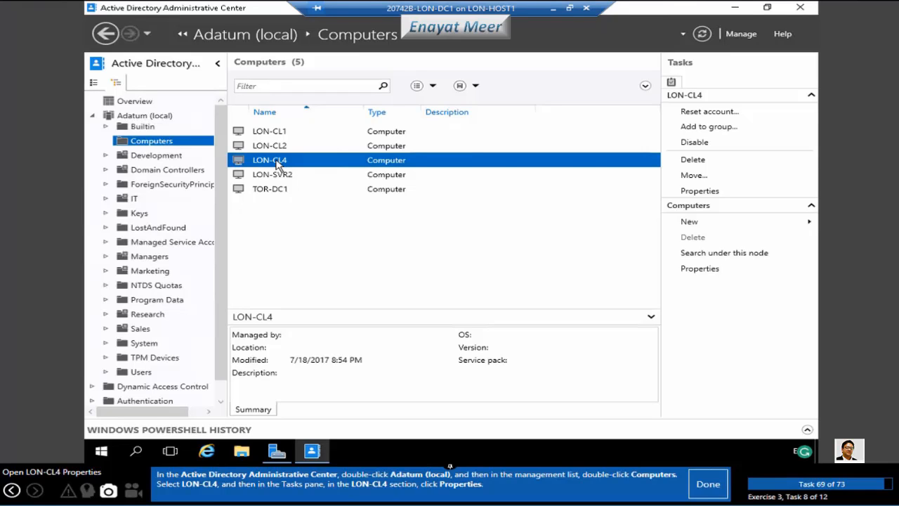
pyautogui.doubleClick(278, 164)
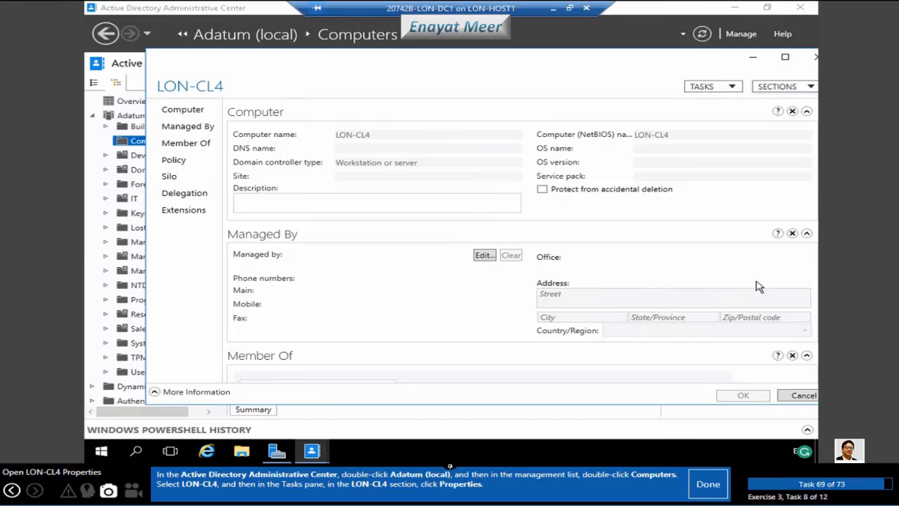
# Maximize LON-CL4's properties window and scroll down to its Extensions section
pyautogui.doubleClick(703, 68)
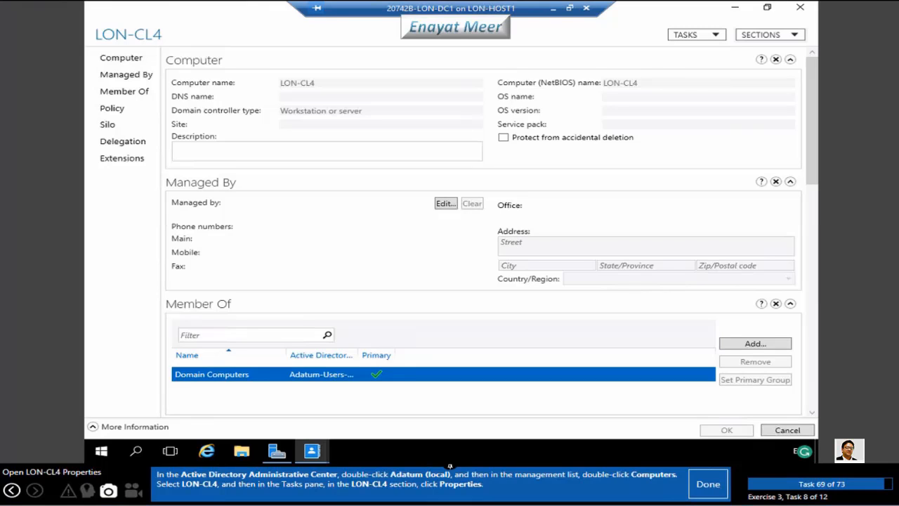
pyautogui.click(704, 486)
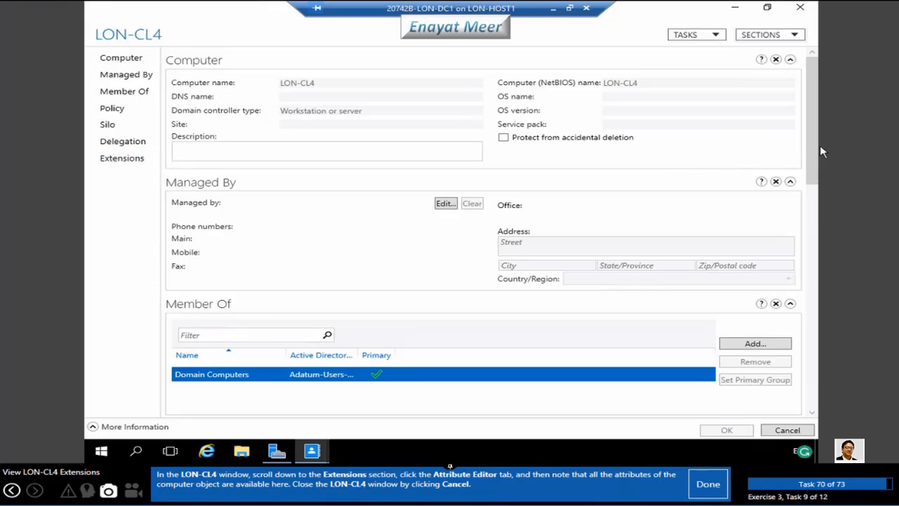
pyautogui.scroll(-2, 808, 182)
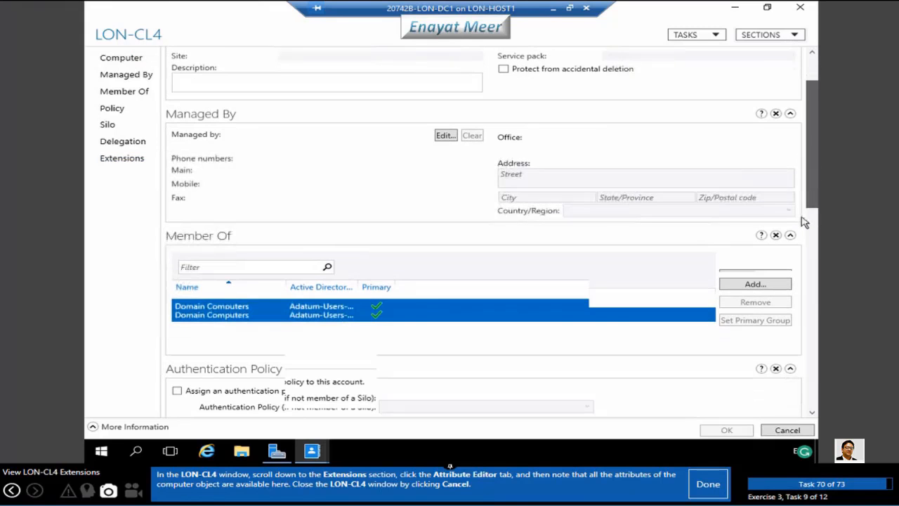
pyautogui.scroll(-8, 804, 222)
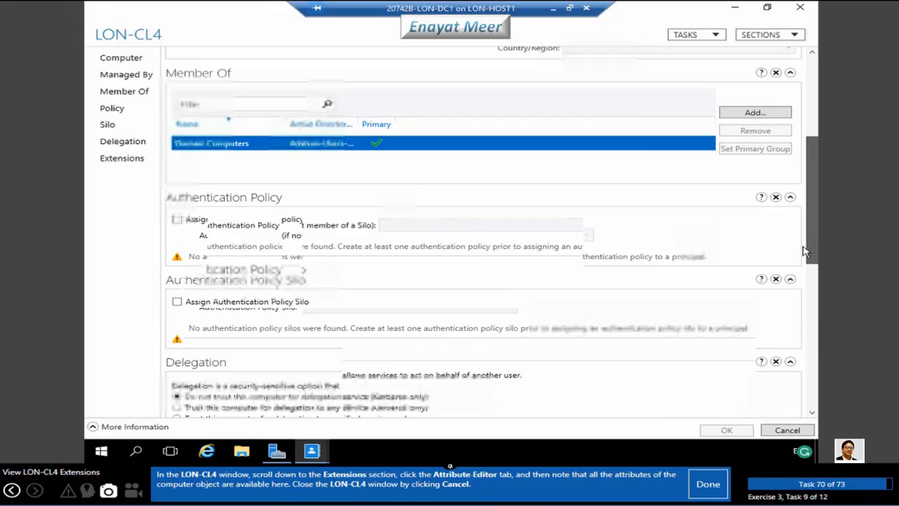
pyautogui.scroll(-5, 804, 268)
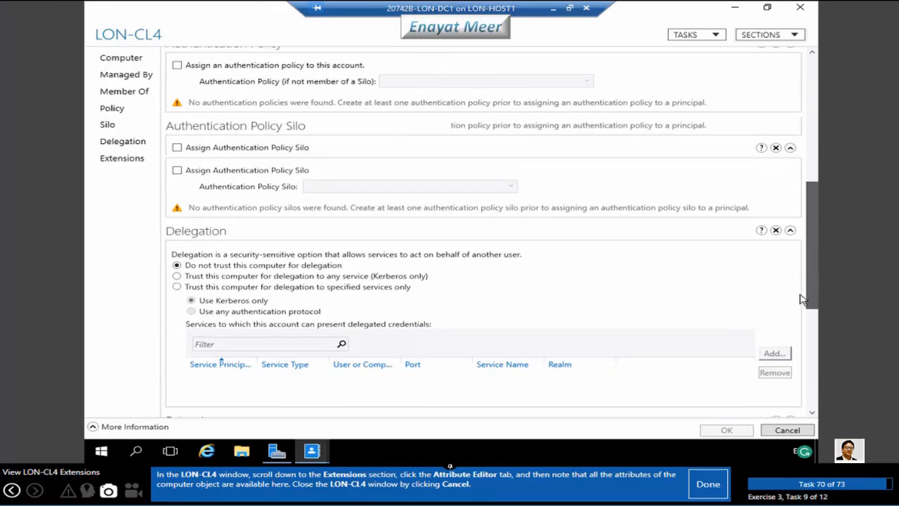
pyautogui.scroll(-5, 796, 351)
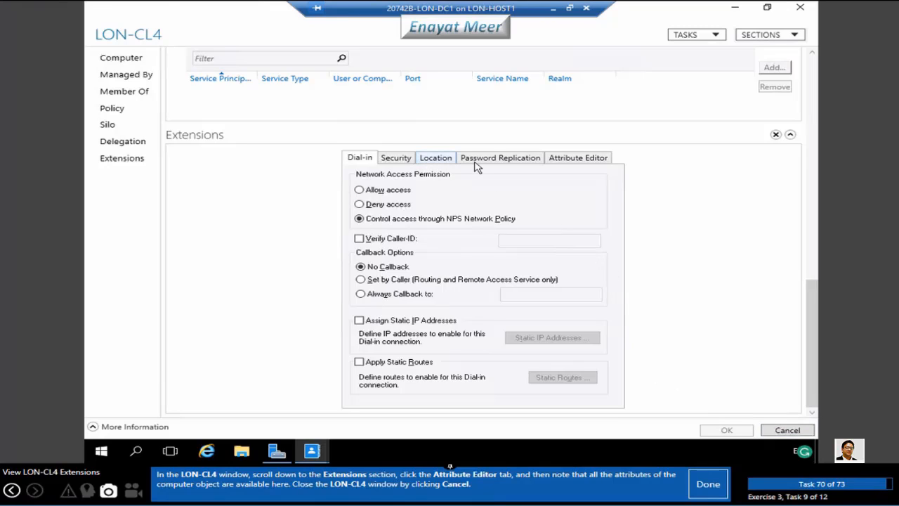
# Browse LON-CL4's Attribute Editor, inspect whenChanged and whenCreated, then cancel without saving
pyautogui.click(594, 162)
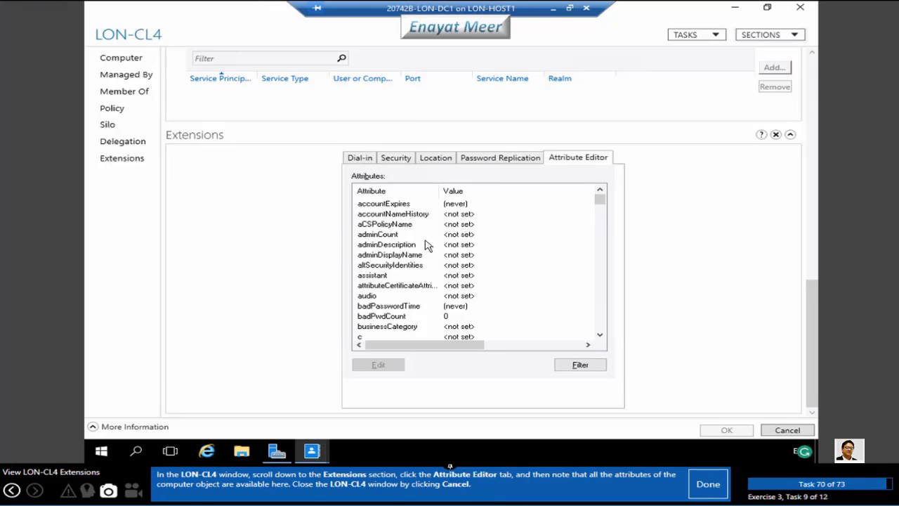
pyautogui.click(390, 224)
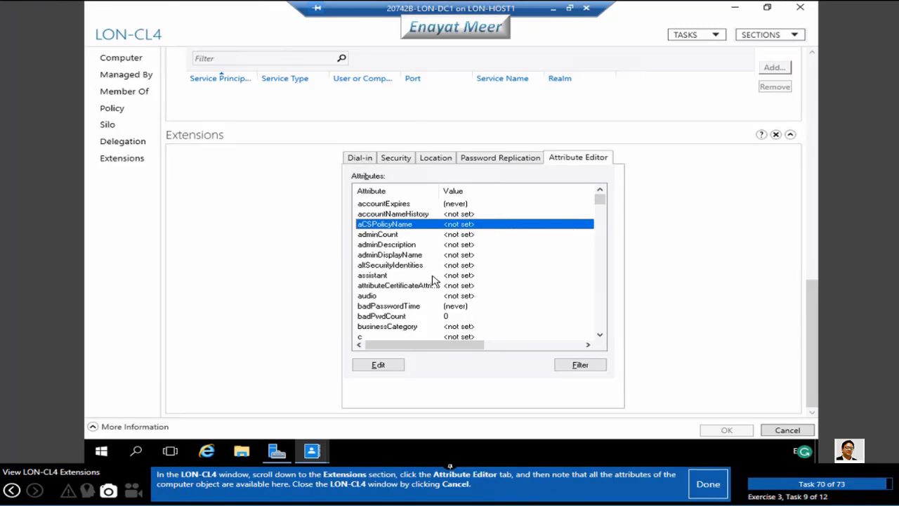
pyautogui.press('l')
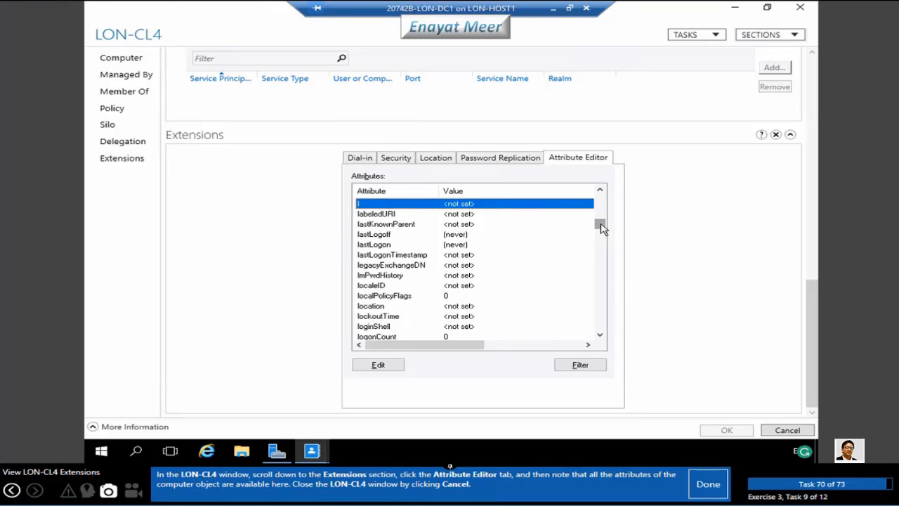
pyautogui.moveTo(600, 226); pyautogui.dragTo(602, 338)
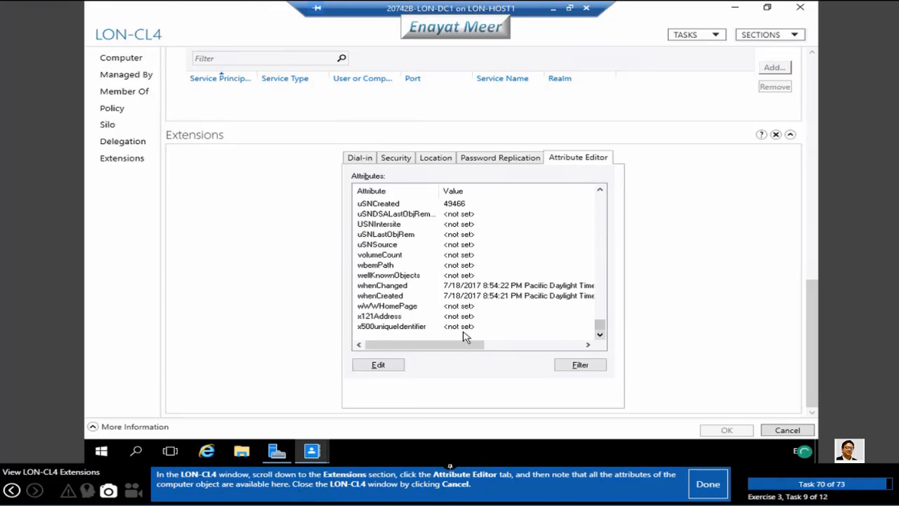
pyautogui.click(399, 288)
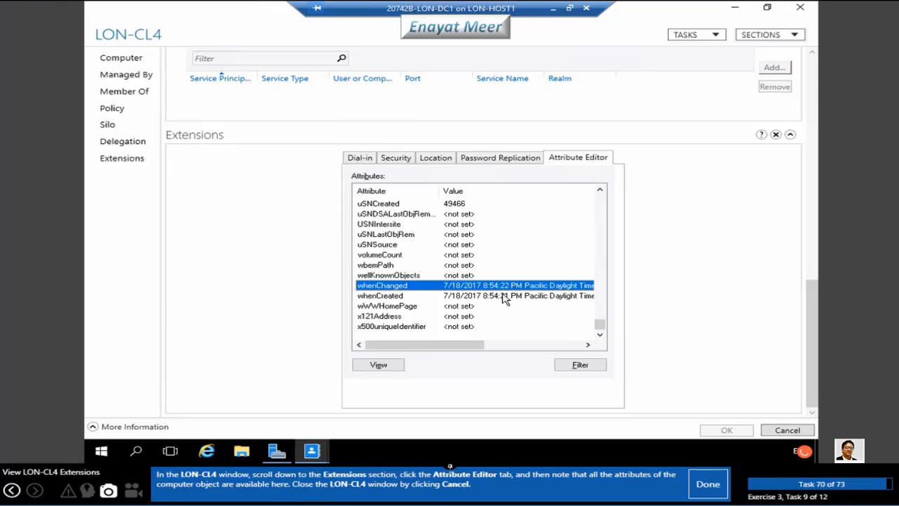
pyautogui.click(384, 297)
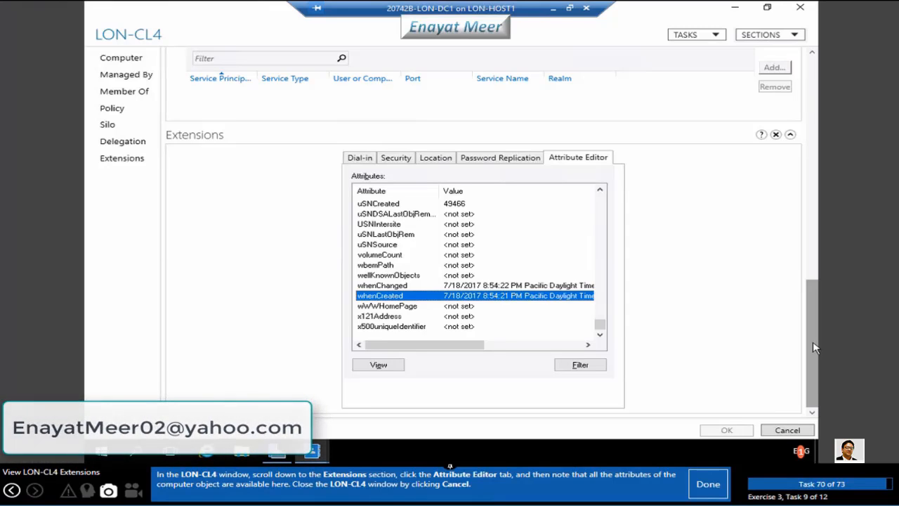
pyautogui.click(788, 431)
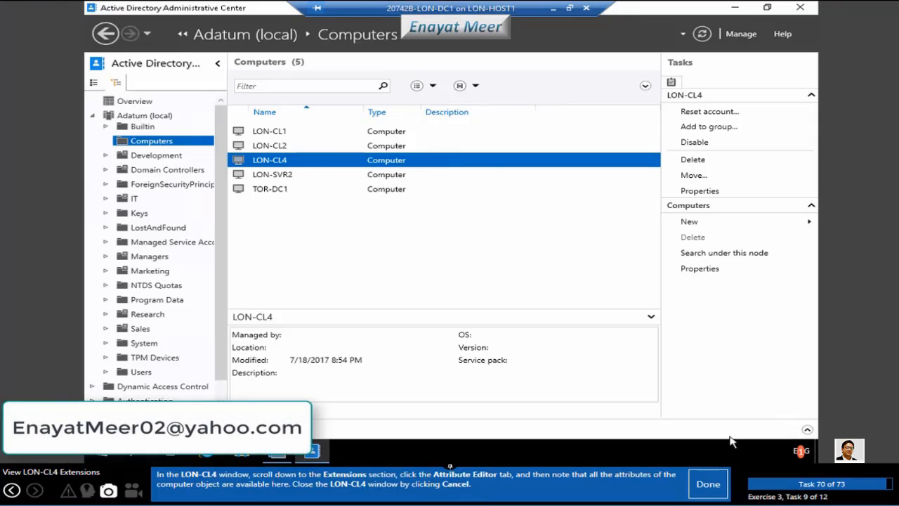
# Expand Windows PowerShell History to show the New-ADComputer cmdlet that created LON-CL4
pyautogui.click(708, 484)
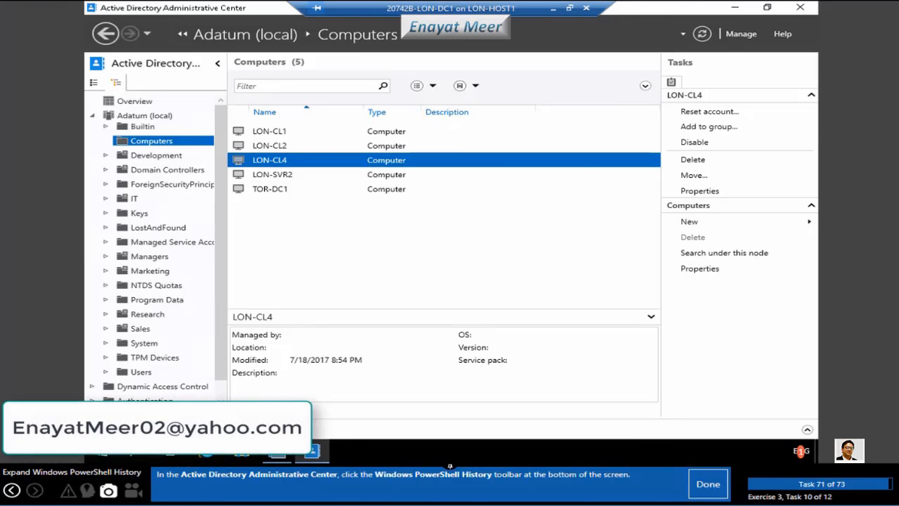
pyautogui.click(190, 430)
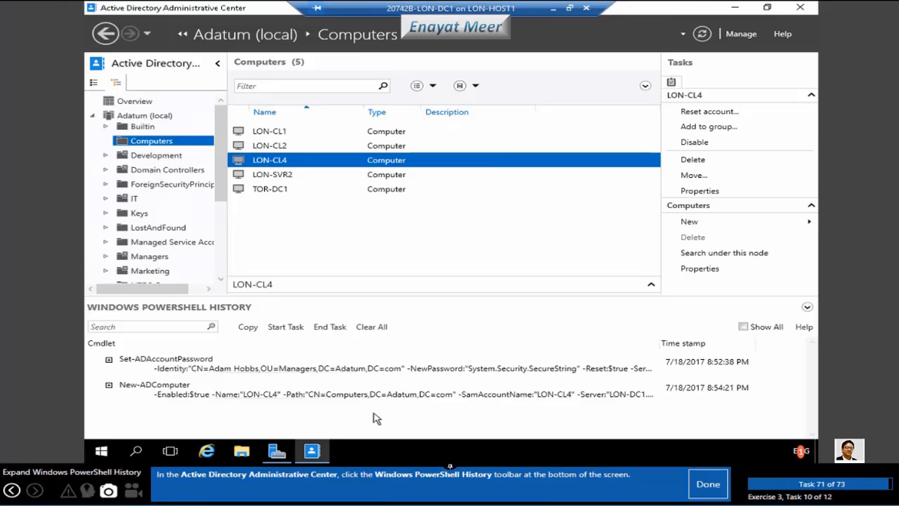
pyautogui.click(697, 491)
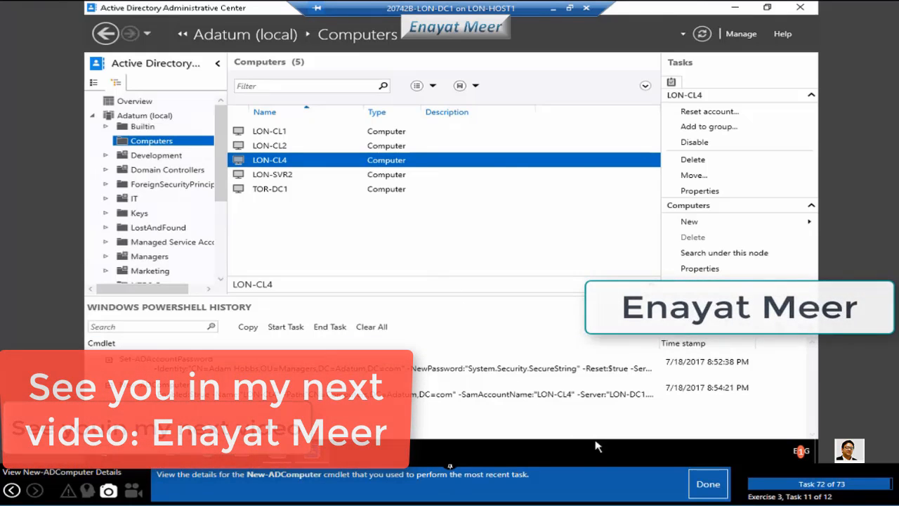
pyautogui.click(706, 485)
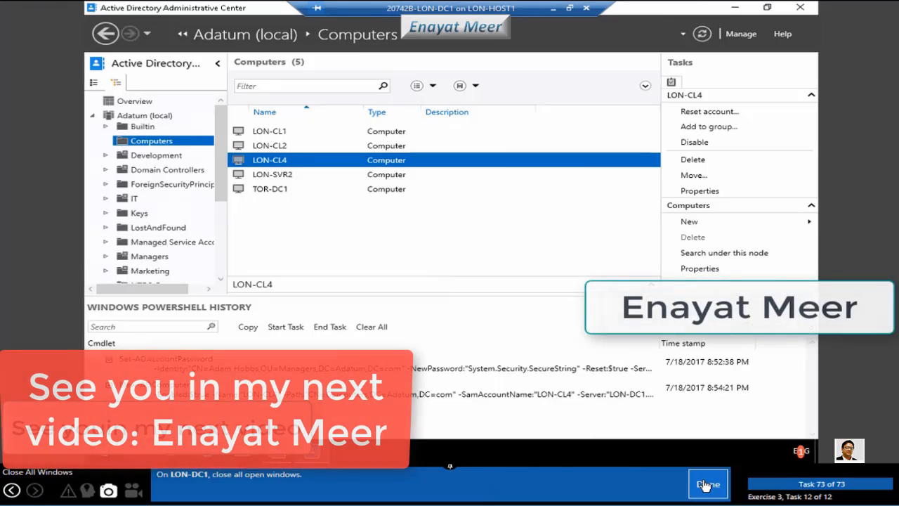